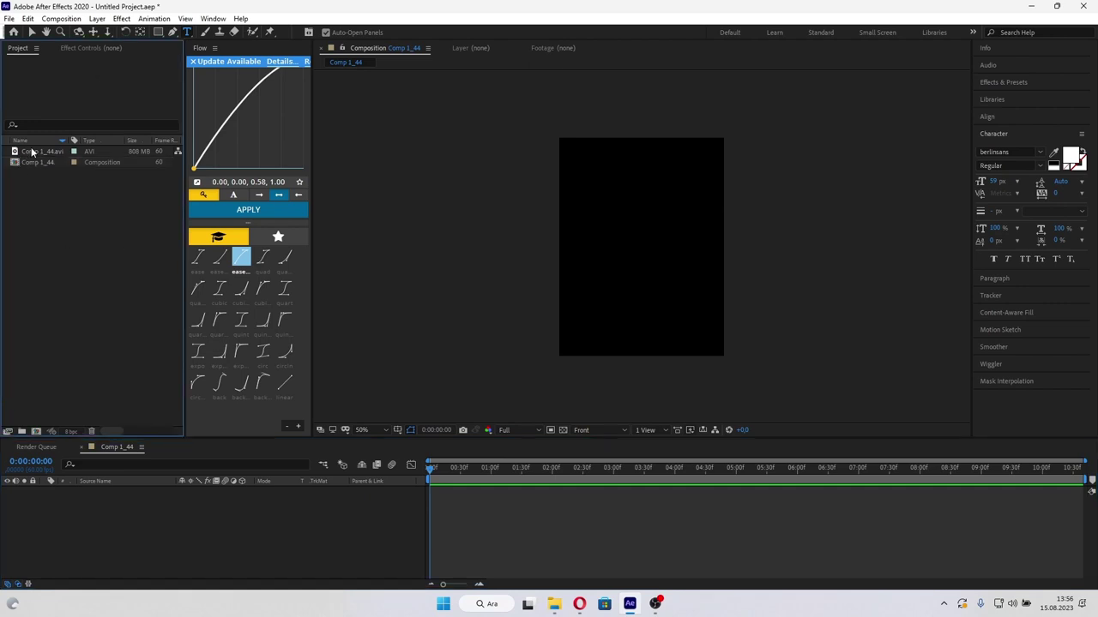
- Add the football .avi to the comp and type 217 on the shirt in Berlin Sans FB
mouse_move(39, 151)
mouse_down()
mouse_move(486, 495)
mouse_move(401, 499)
mouse_up()
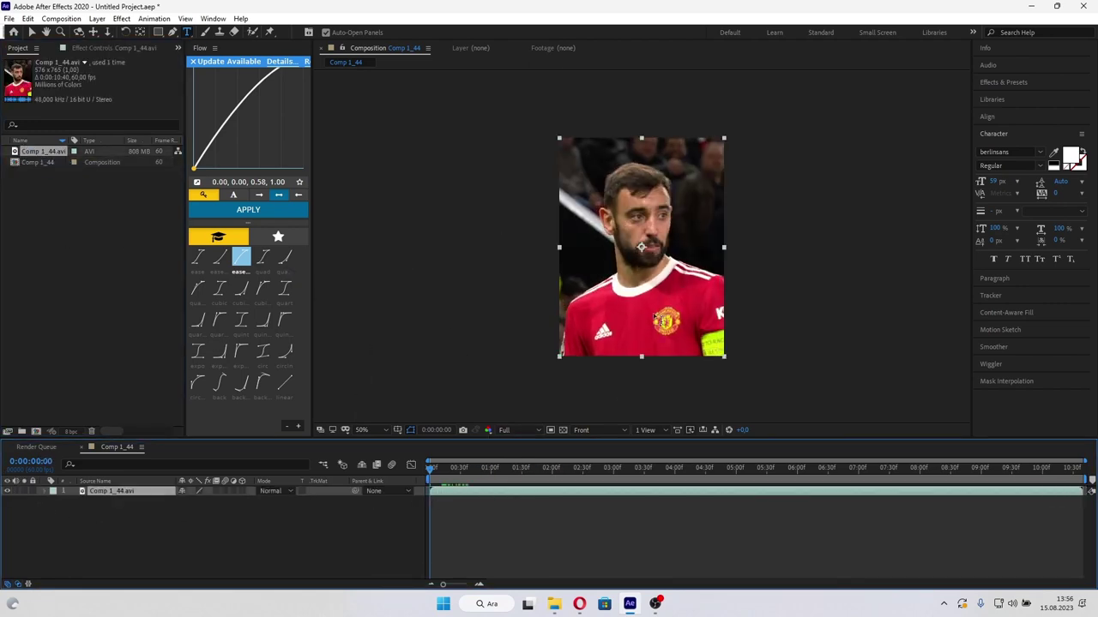
click(654, 324)
text(217)
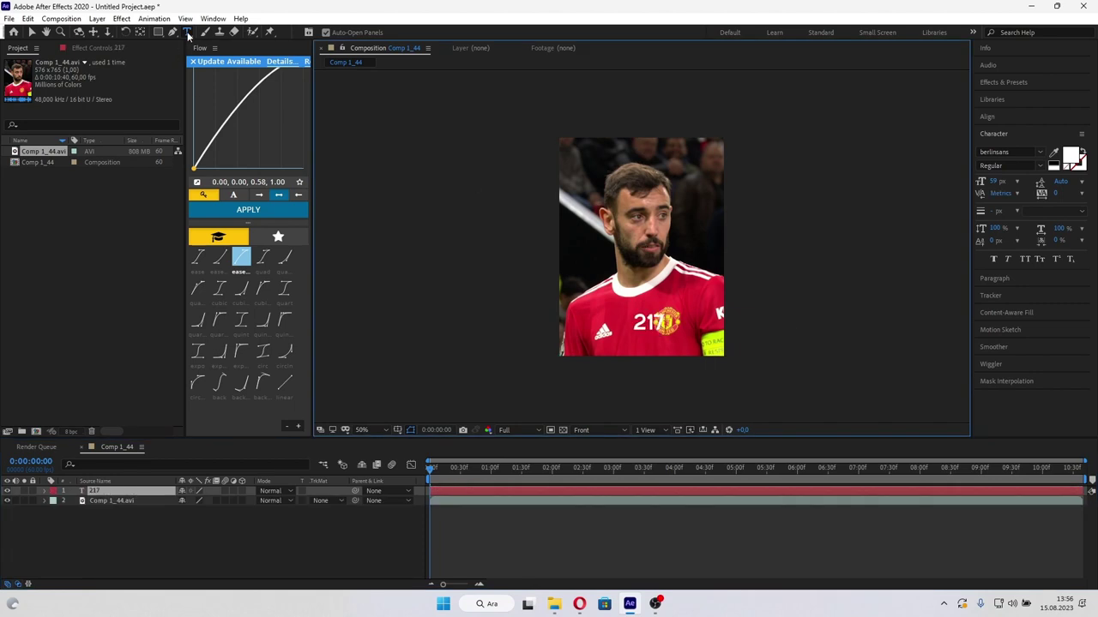
click(1004, 153)
text(berlin)
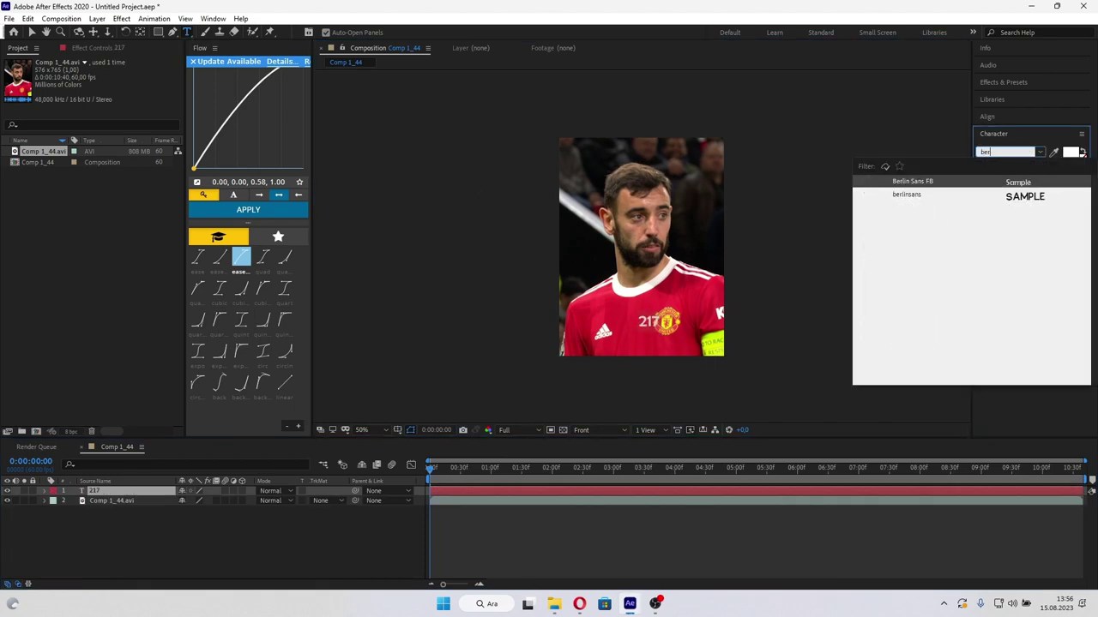
key(Return)
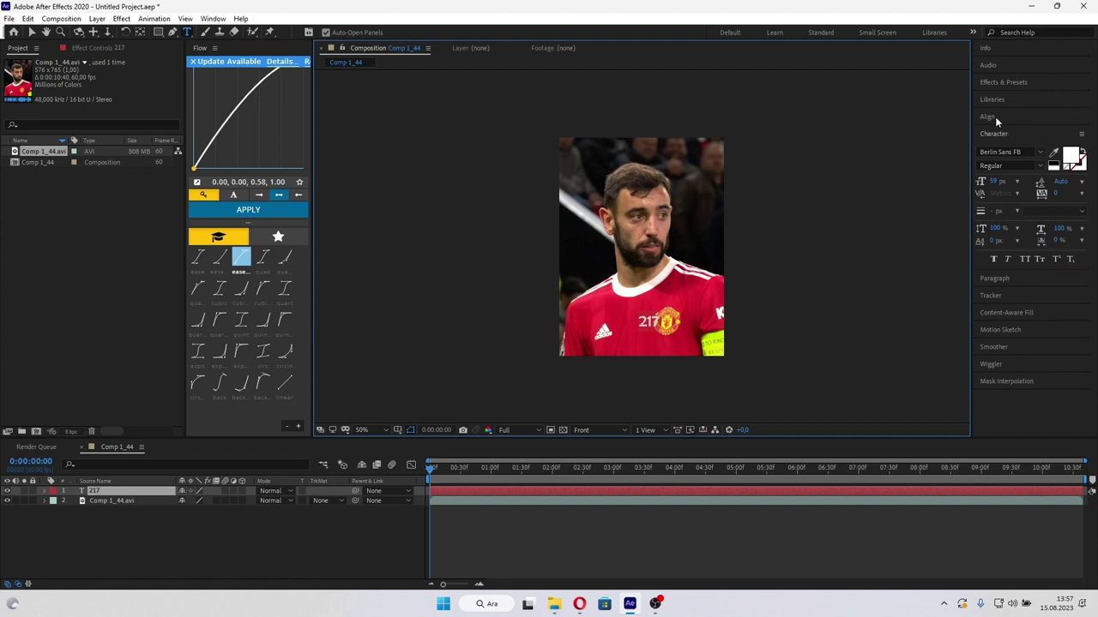
click(994, 119)
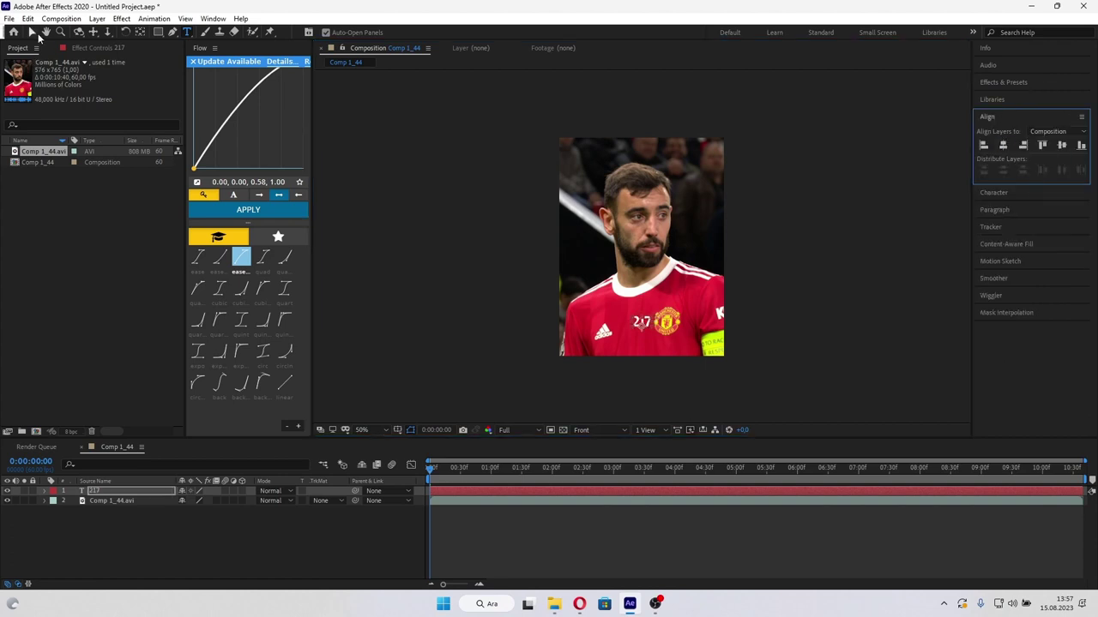
- Move the 217 text further down the player's shirt
click(31, 31)
scroll(664, 315, up, 3)
scroll(664, 316, down, 2)
scroll(650, 323, up, 2)
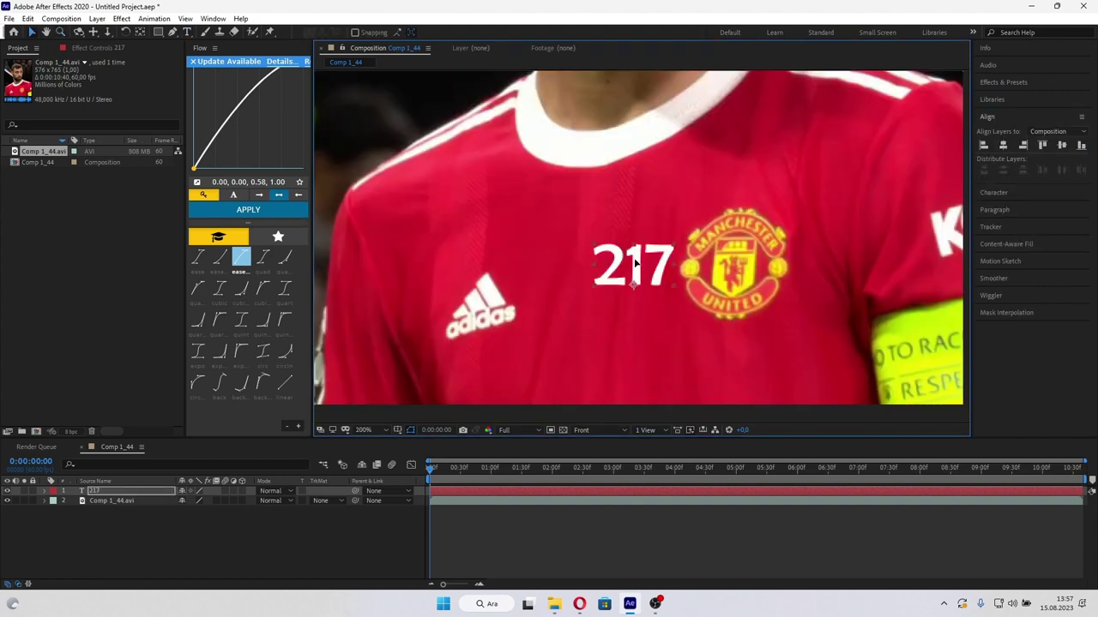
mouse_move(635, 263)
mouse_down()
mouse_move(634, 282)
mouse_move(649, 285)
mouse_up()
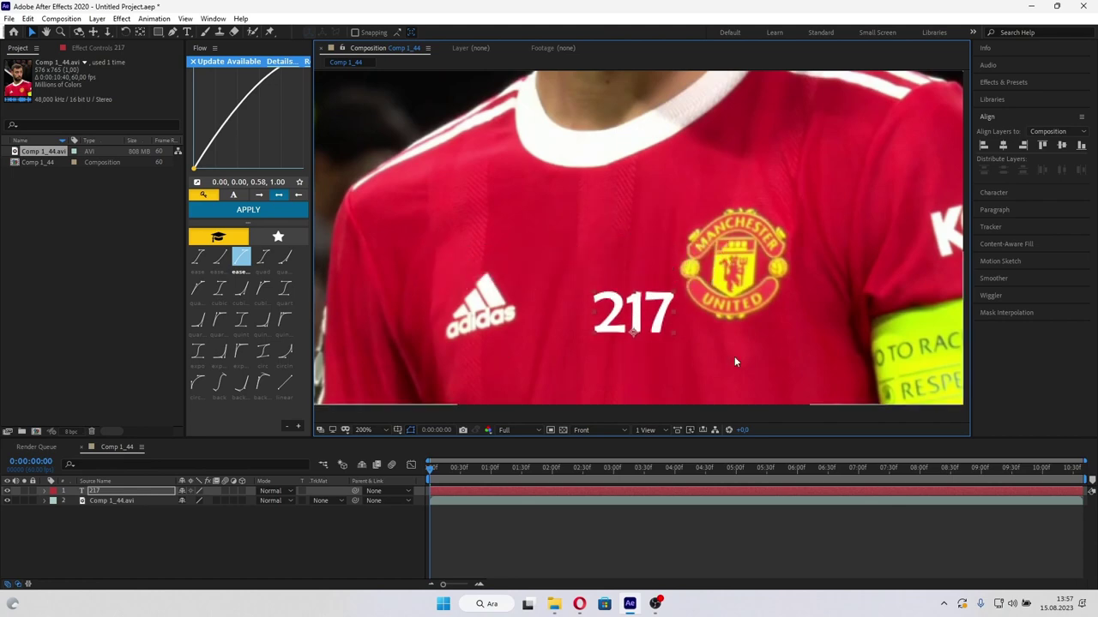
click(647, 537)
scroll(635, 362, down, 2)
- Set the 217 text layer's blend mode to Overlay
click(272, 491)
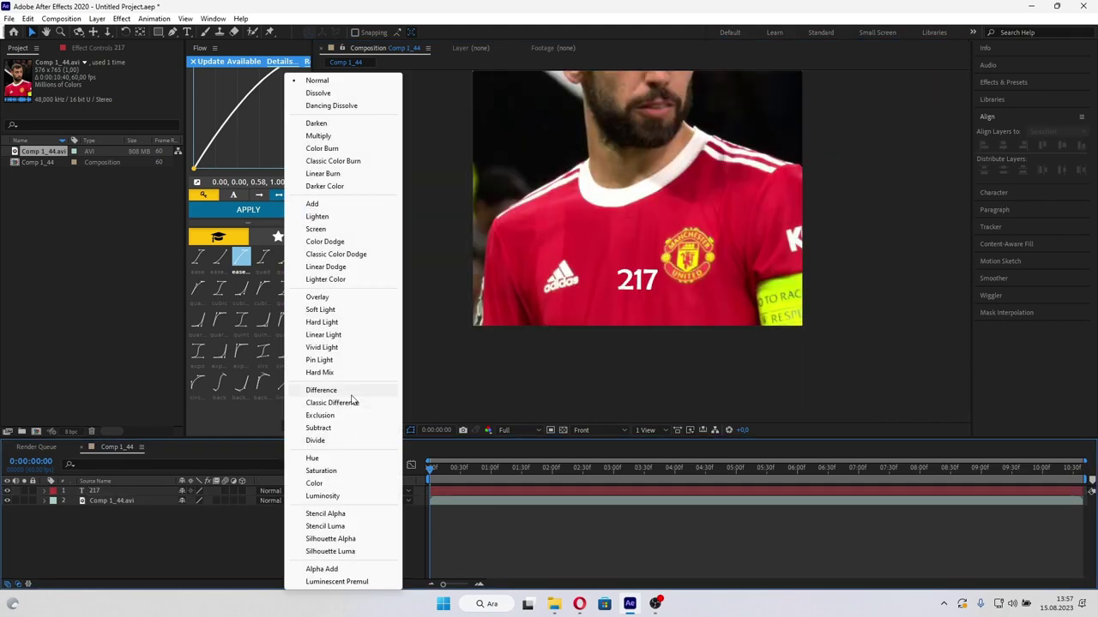
click(317, 297)
click(504, 488)
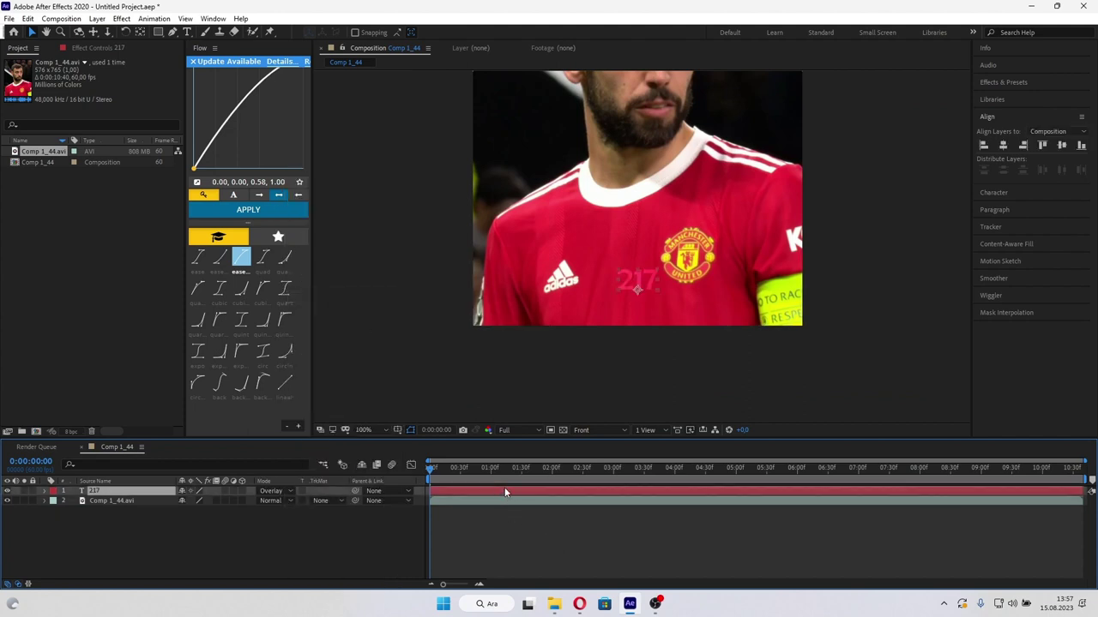
scroll(640, 285, up, 2)
- Apply Drop Shadow to the 217 text layer and adjust its softness
key(z)
click(1003, 81)
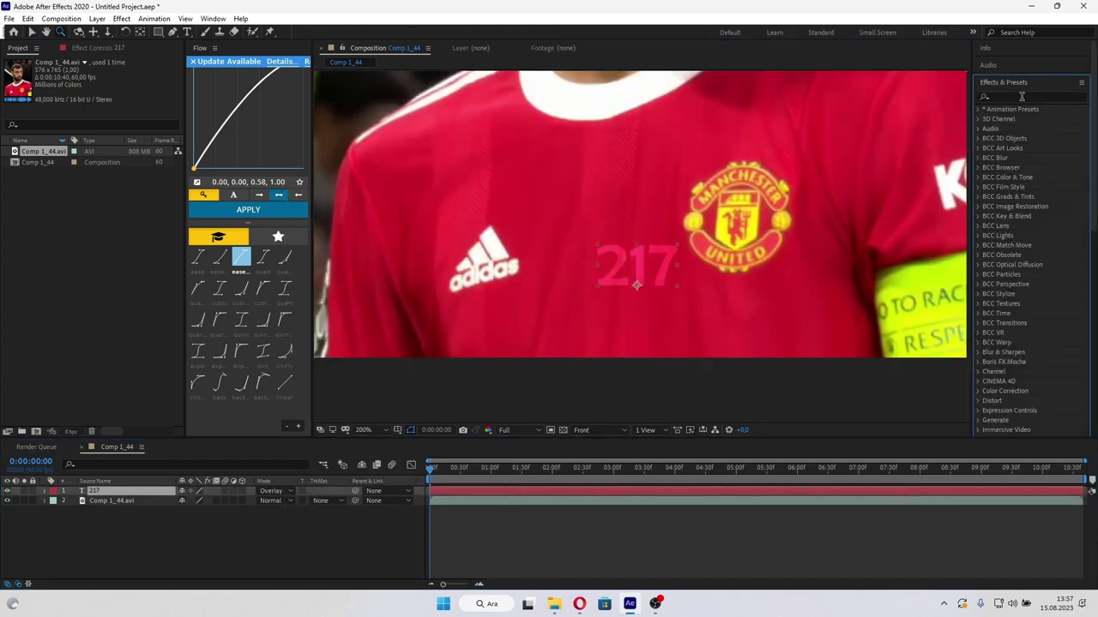
click(1029, 97)
text(drop s)
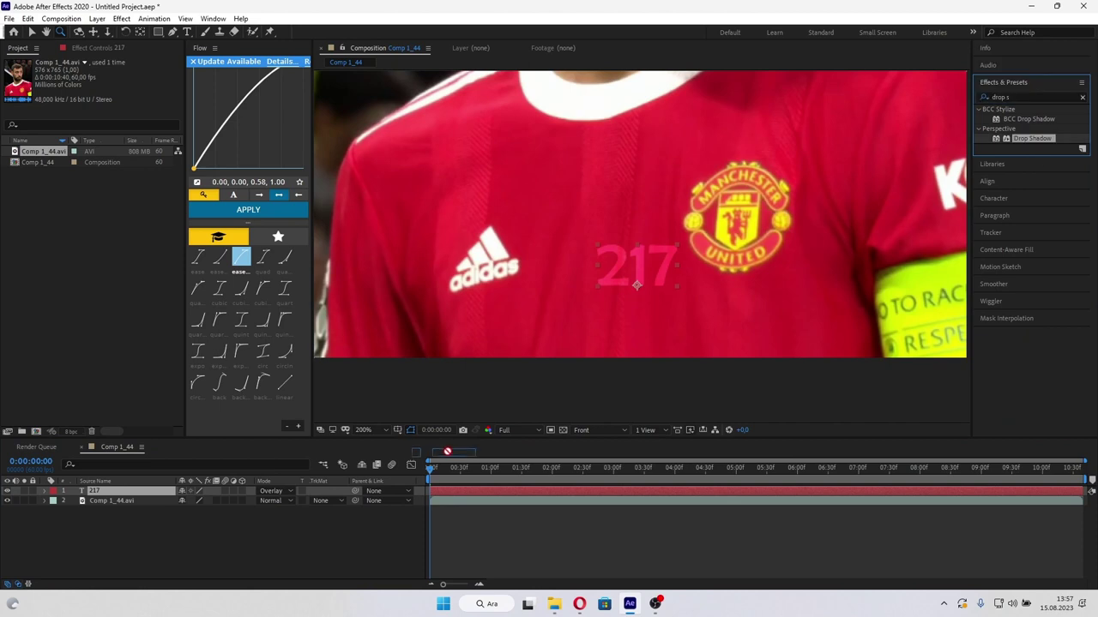
drag(1031, 138, 447, 493)
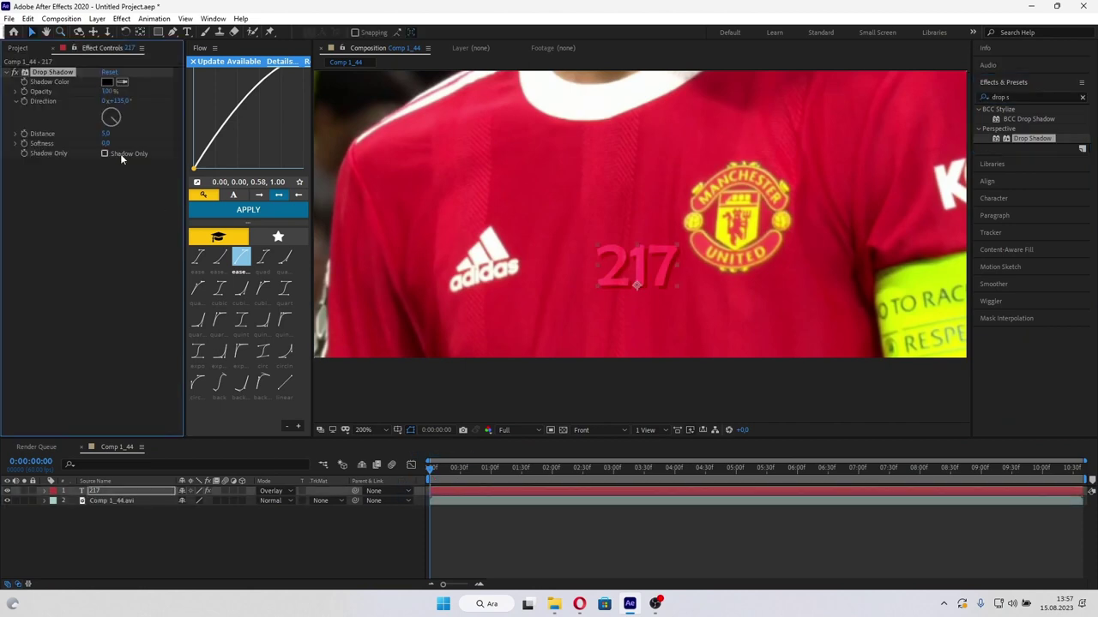
click(104, 144)
click(519, 532)
- At 0:00:04:34, set the 217 text's vertical scale to 100% and enlarge its font size
key(comma)
key(comma)
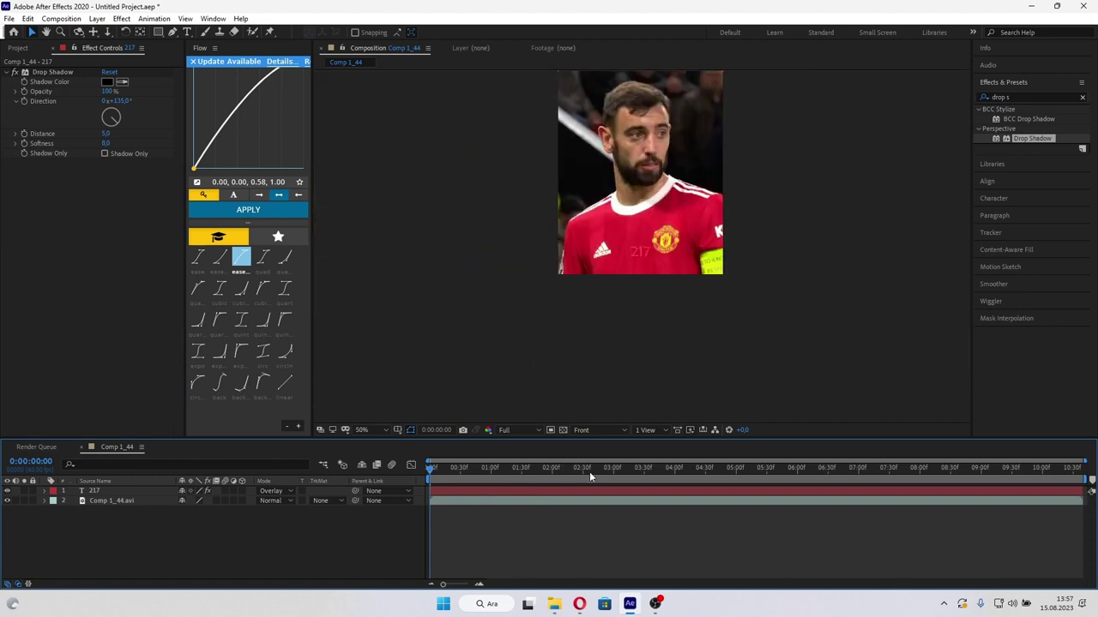
drag(589, 471, 708, 470)
scroll(642, 369, down, 3)
scroll(642, 369, up, 3)
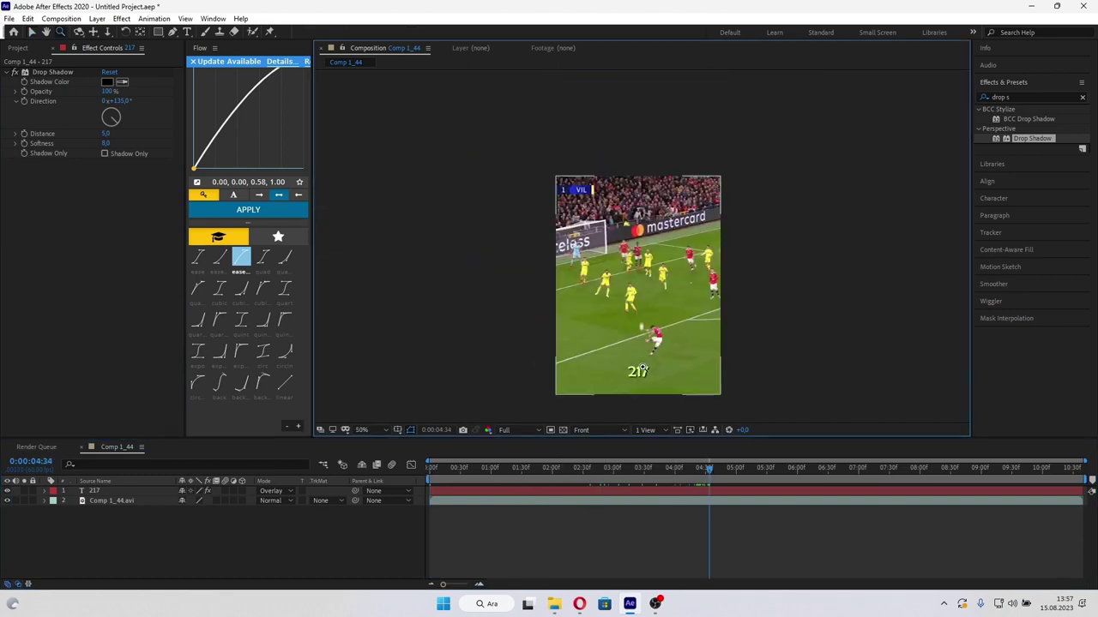
click(651, 490)
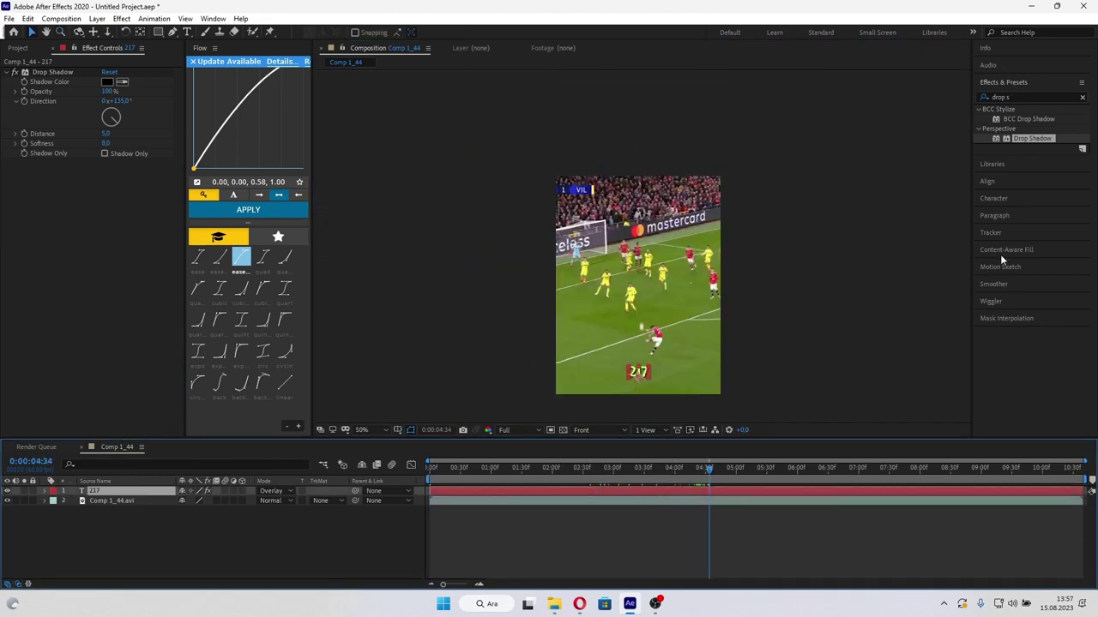
click(993, 198)
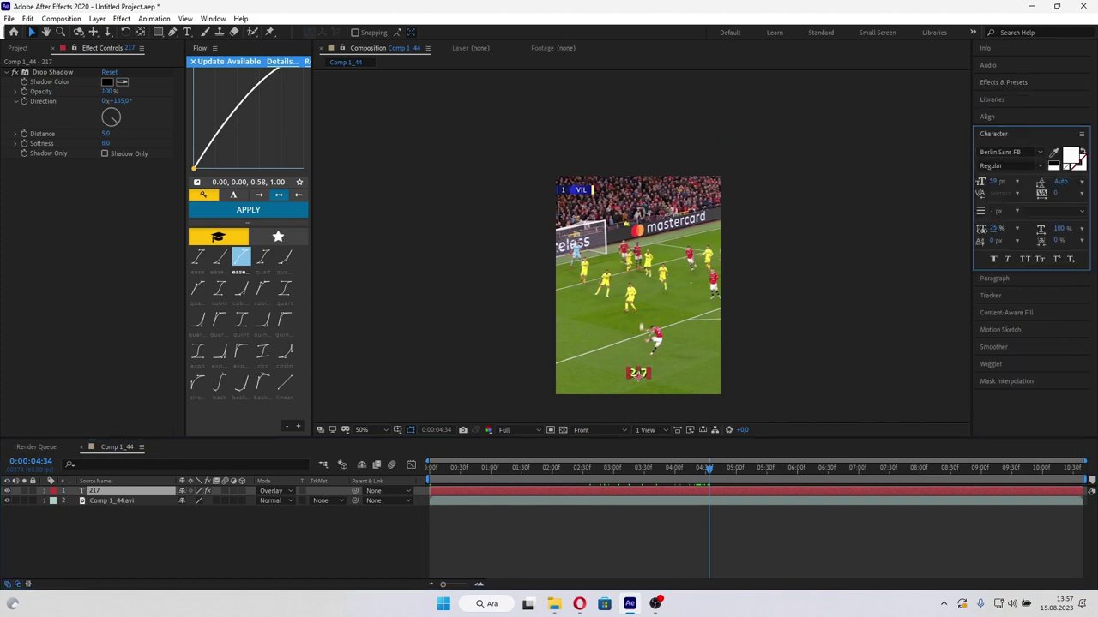
text(100)
key(Return)
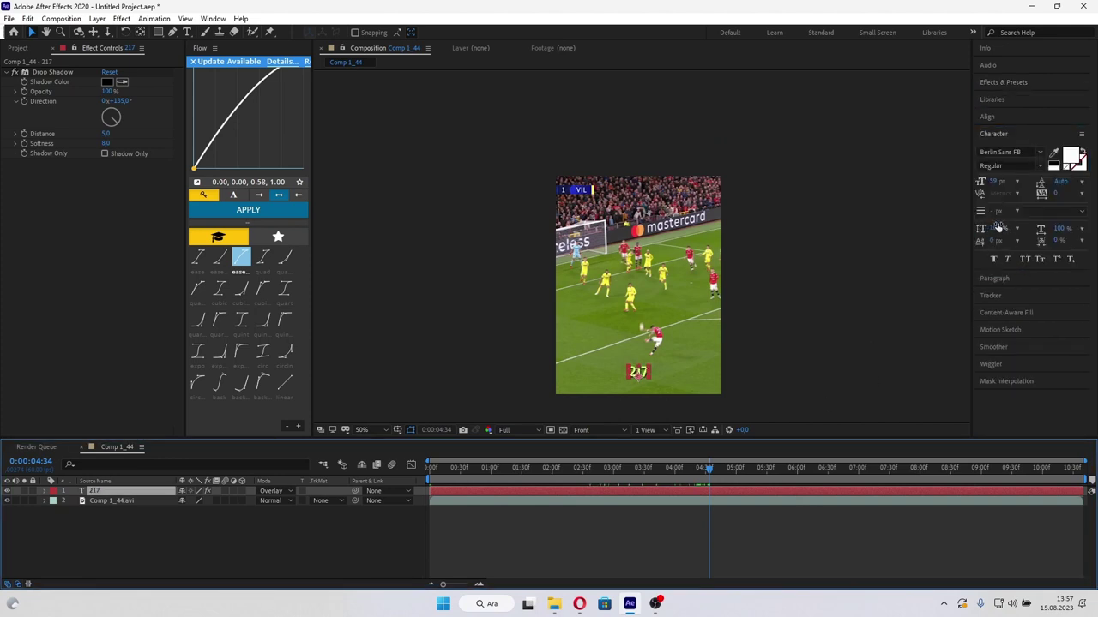
drag(1002, 185, 1018, 189)
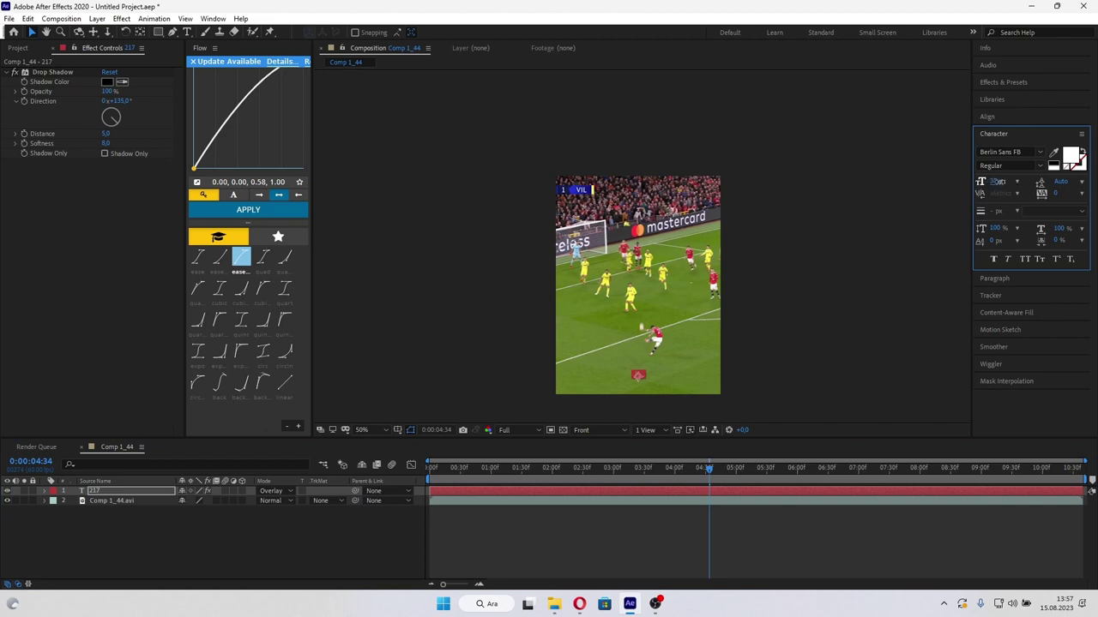
click(815, 521)
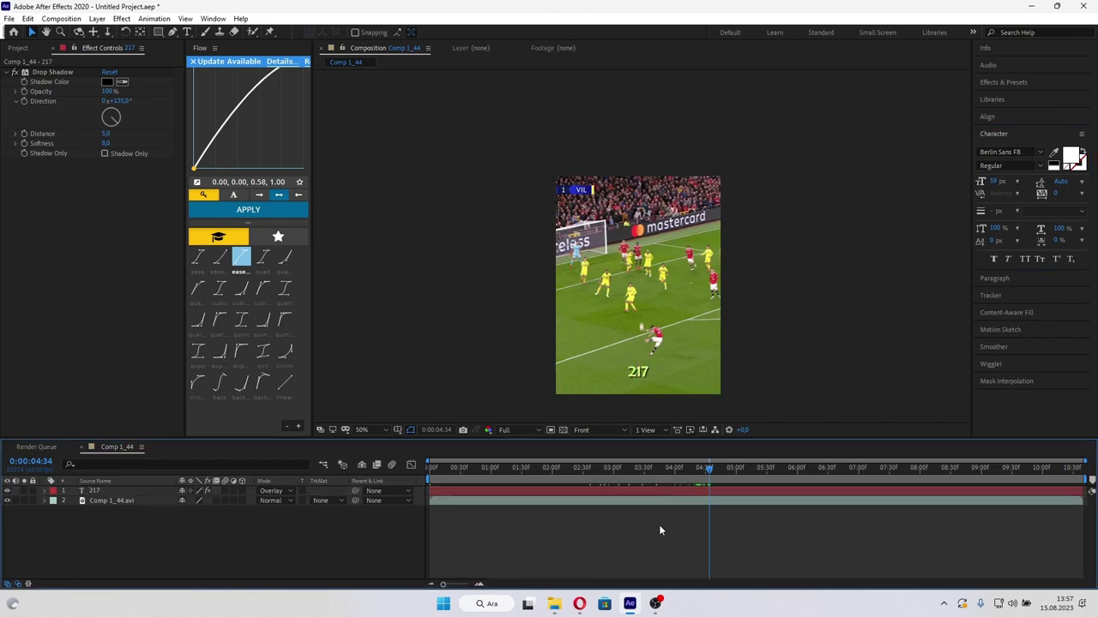
- Return to 0:00:03:46 and reselect the 217 text layer
click(660, 469)
click(637, 371)
scroll(661, 392, up, 3)
scroll(660, 392, down, 1)
scroll(641, 415, up, 1)
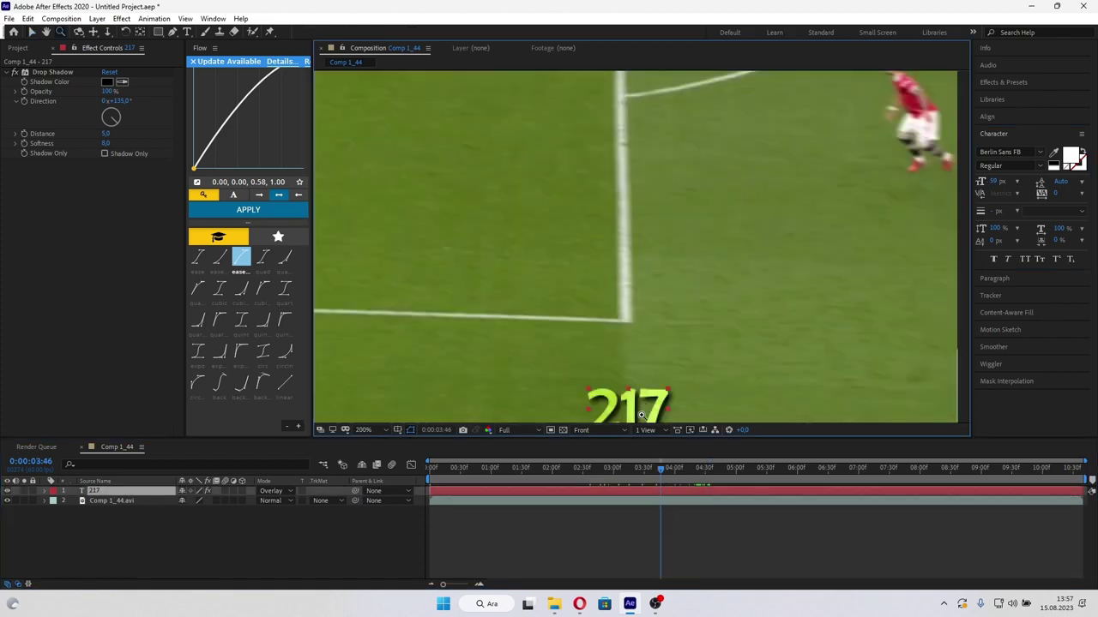
scroll(641, 415, down, 2)
click(999, 81)
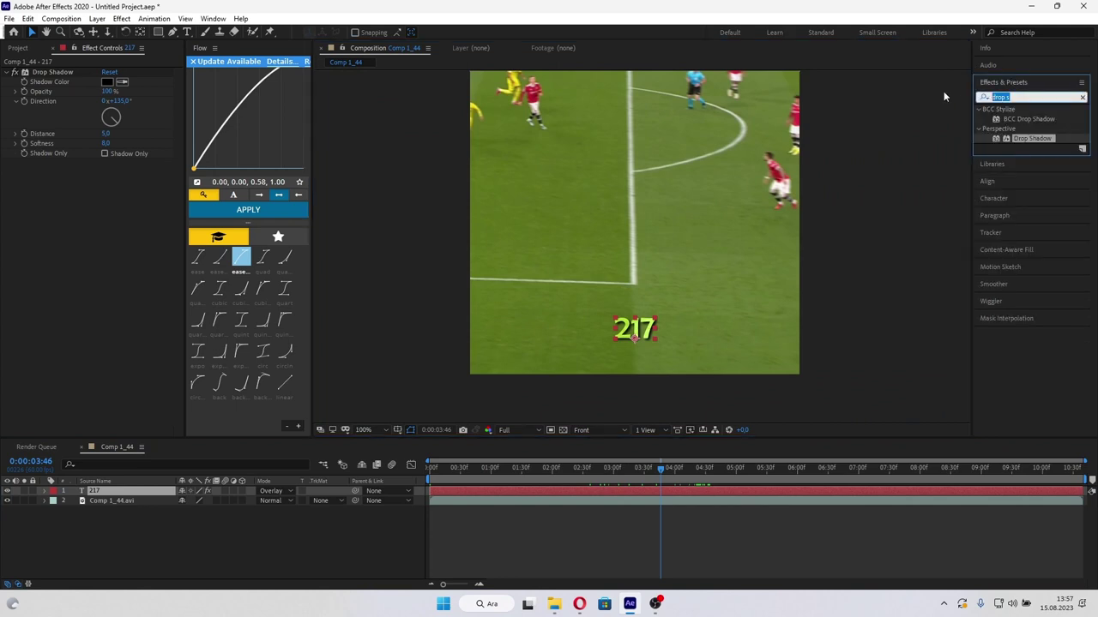
- Apply Turbulent Displace to the 217 text with size 5.0 and preview the clip
text(turbu)
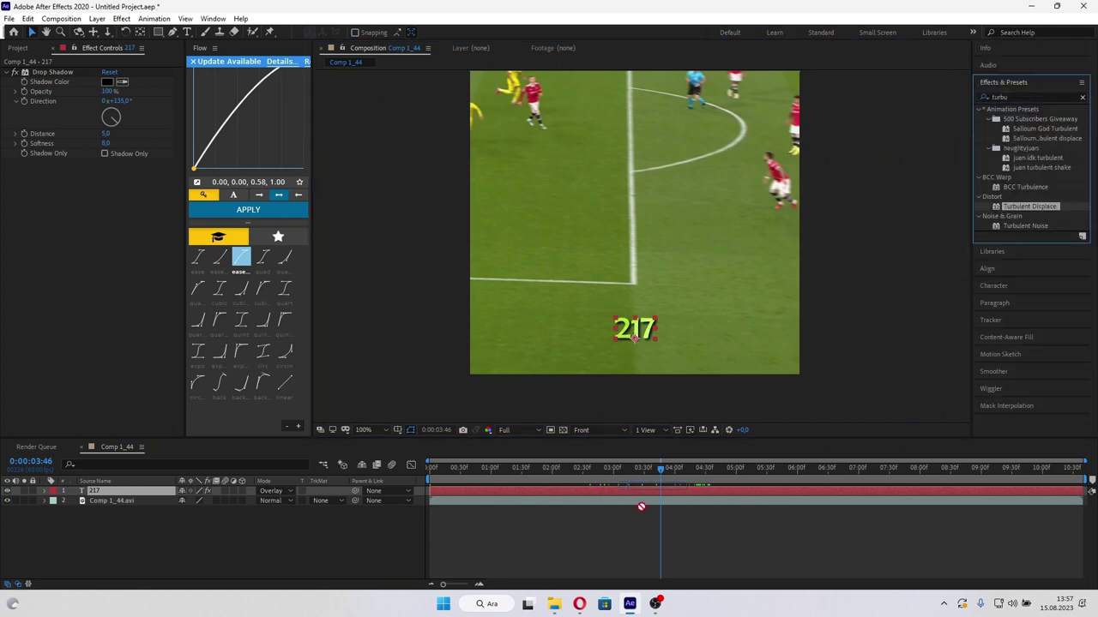
drag(1029, 206, 618, 492)
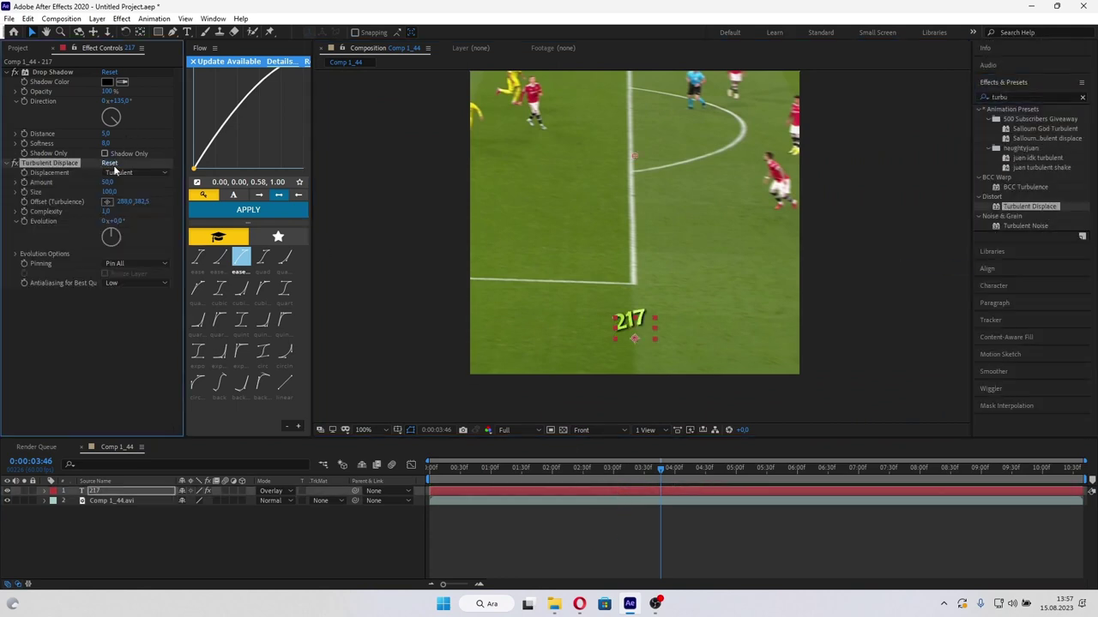
key(Return)
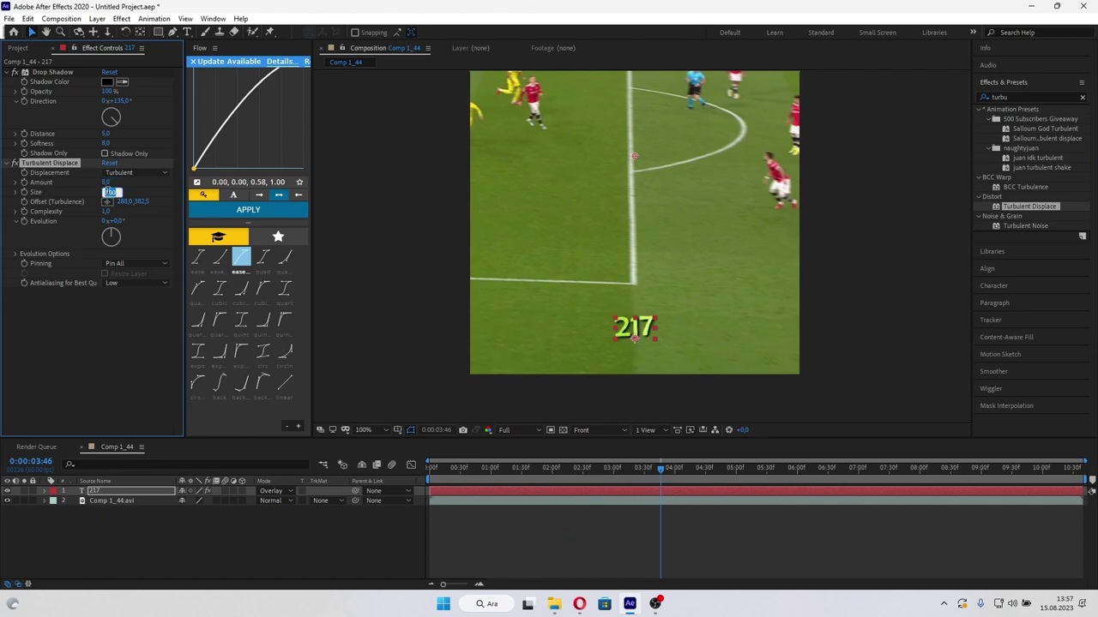
key(Return)
click(458, 468)
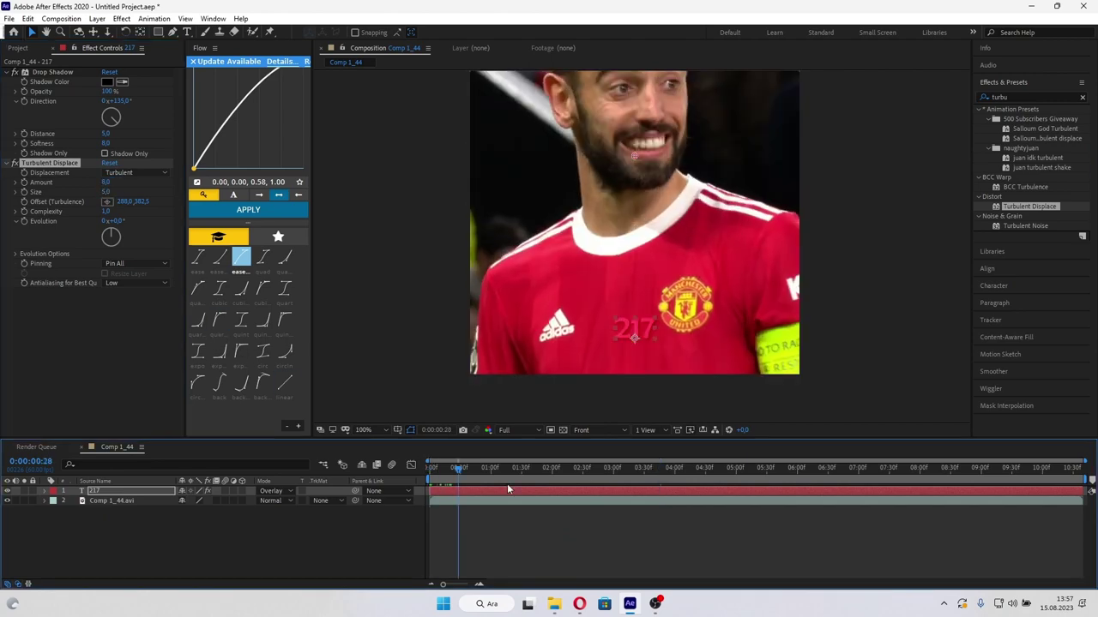
mouse_move(507, 488)
mouse_down()
mouse_move(785, 482)
mouse_move(234, 416)
mouse_up()
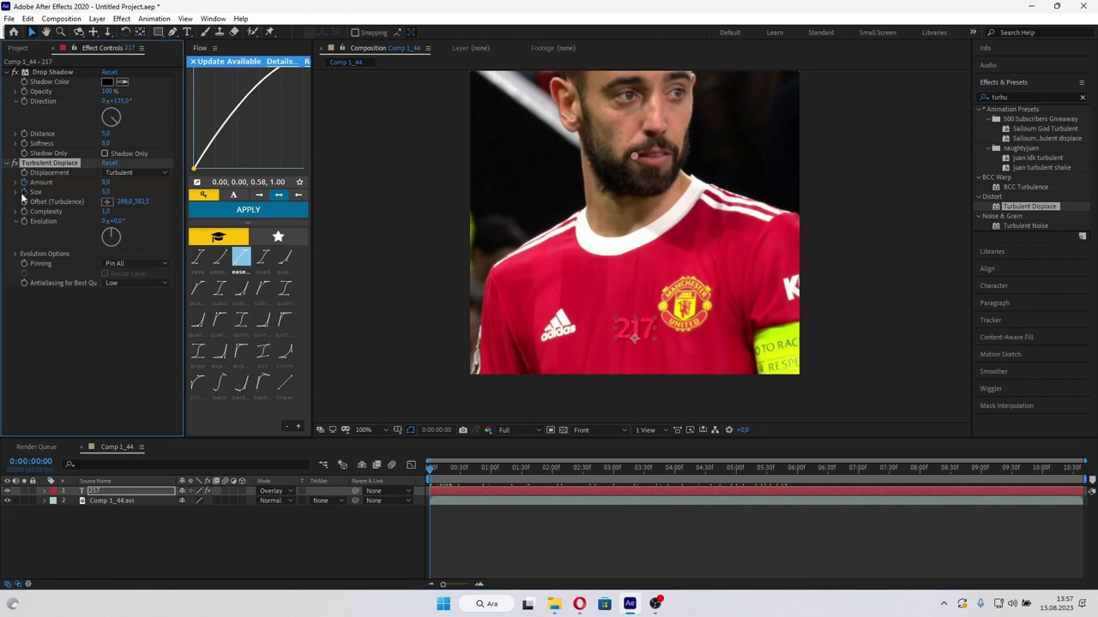
key(space)
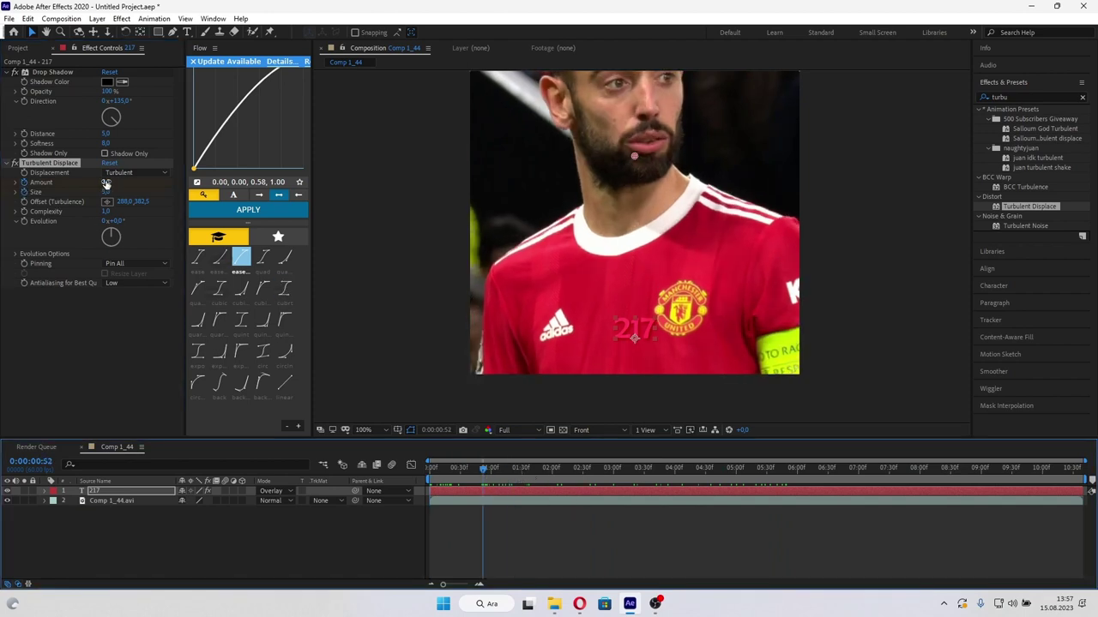
- Increase the turbulence amount, preview the distortion, then delete the Turbulent Displace effect
click(105, 184)
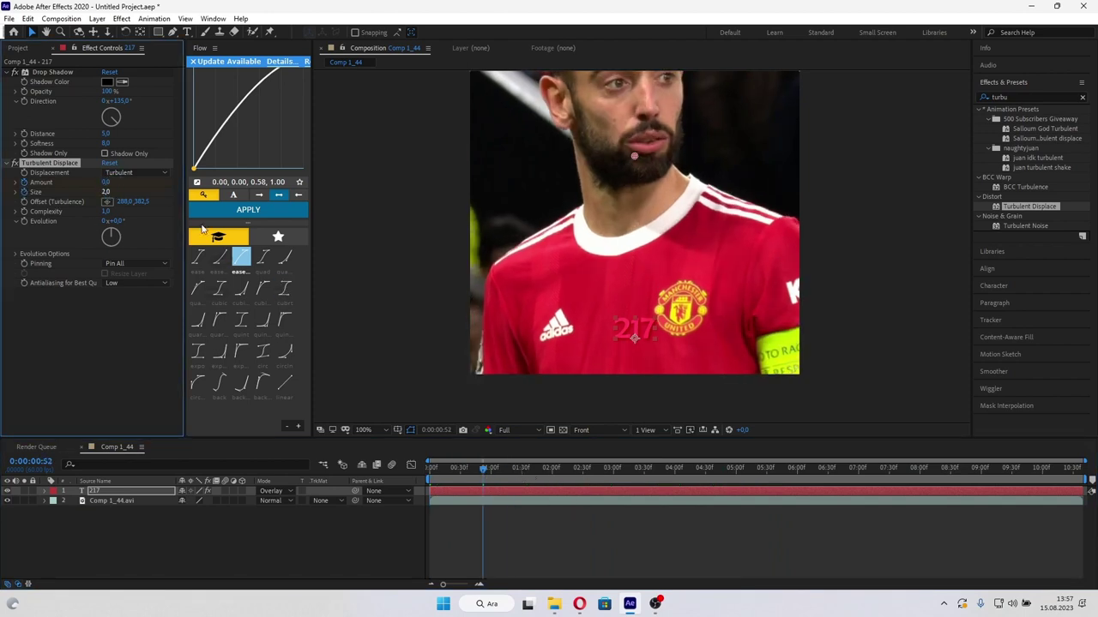
click(106, 184)
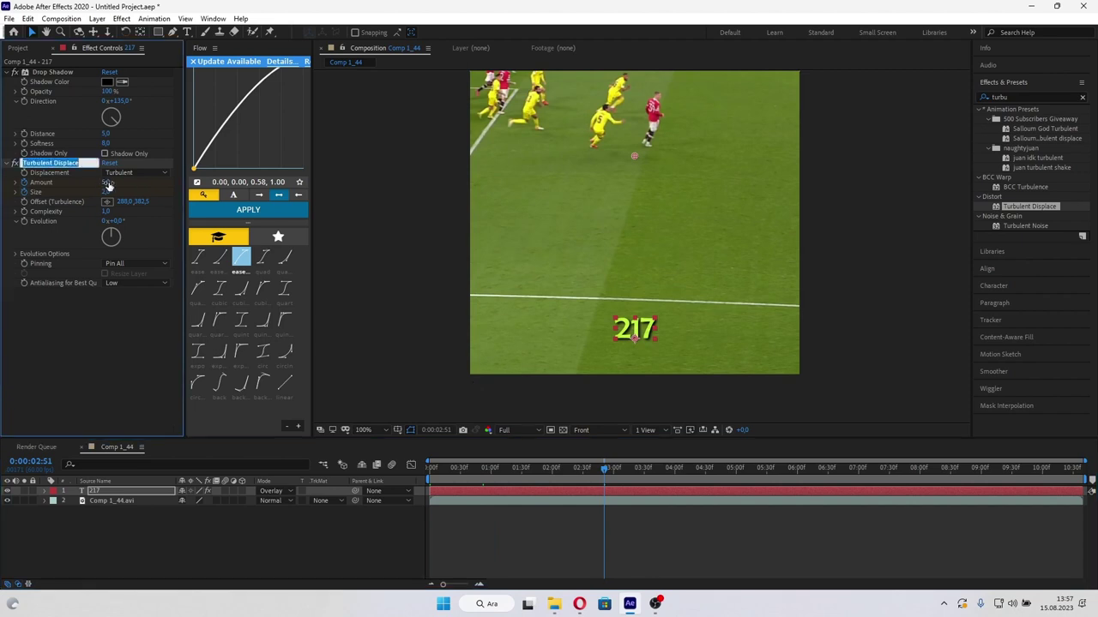
mouse_move(107, 196)
mouse_down()
mouse_move(120, 194)
mouse_move(110, 183)
mouse_up()
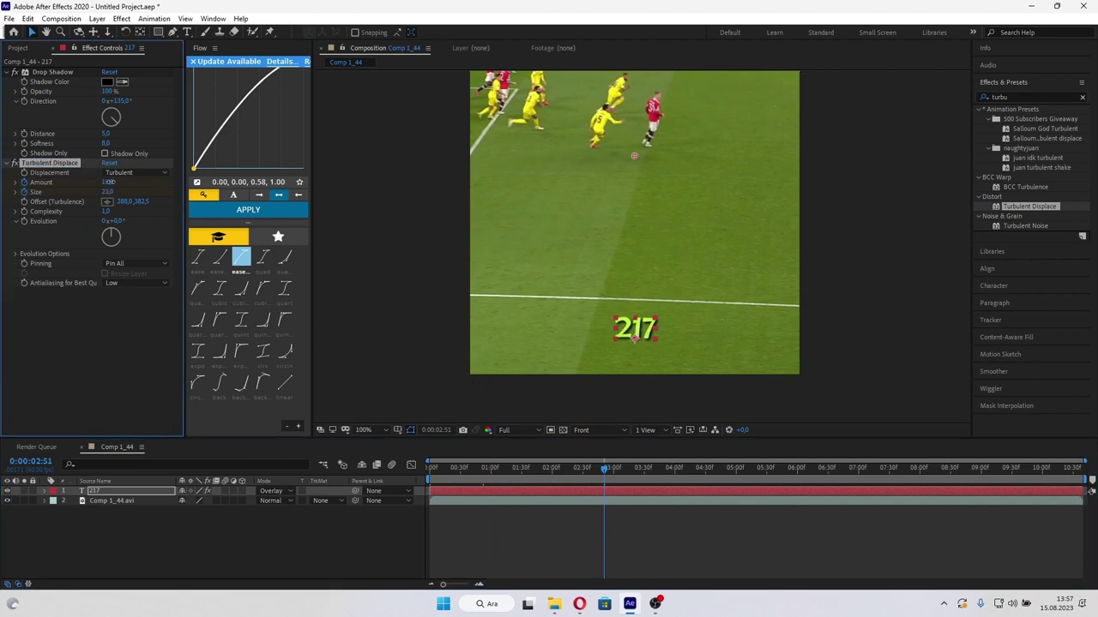
key(space)
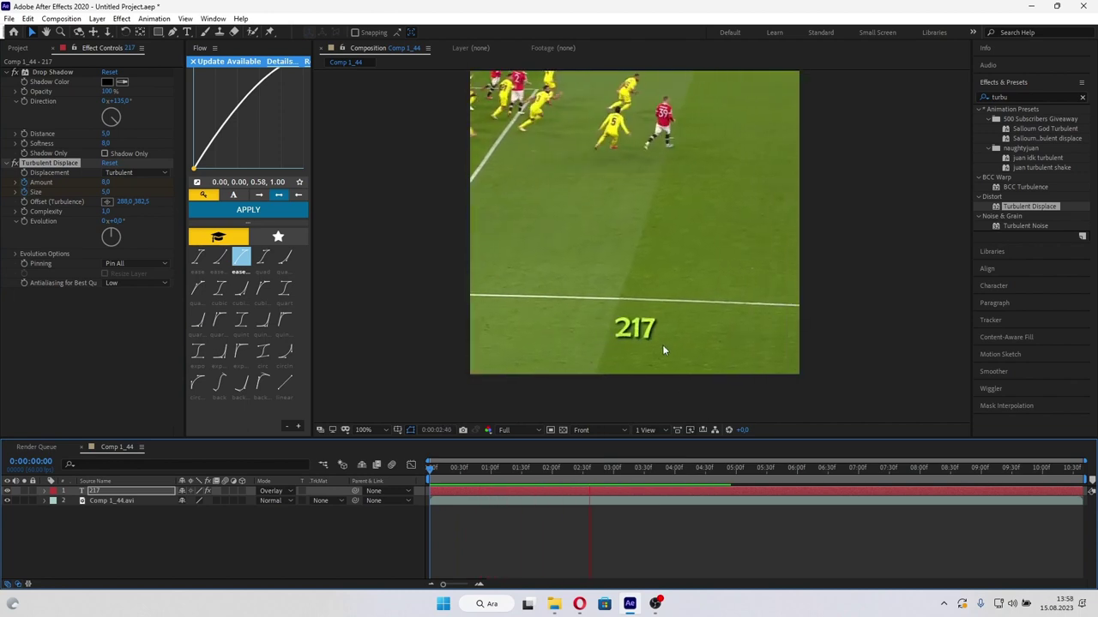
key(space)
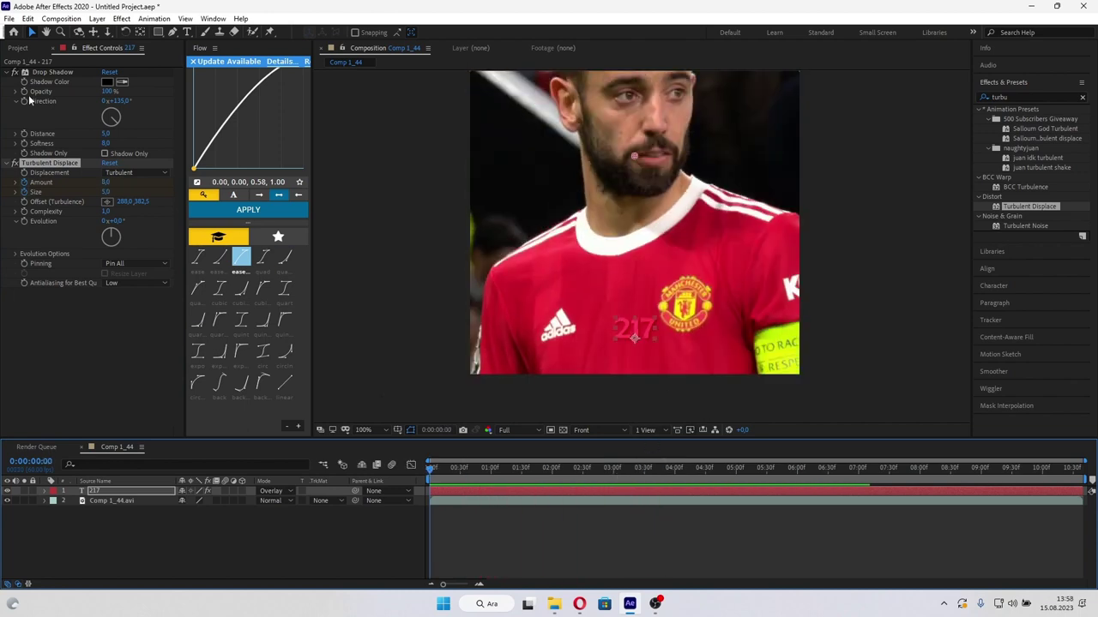
key(space)
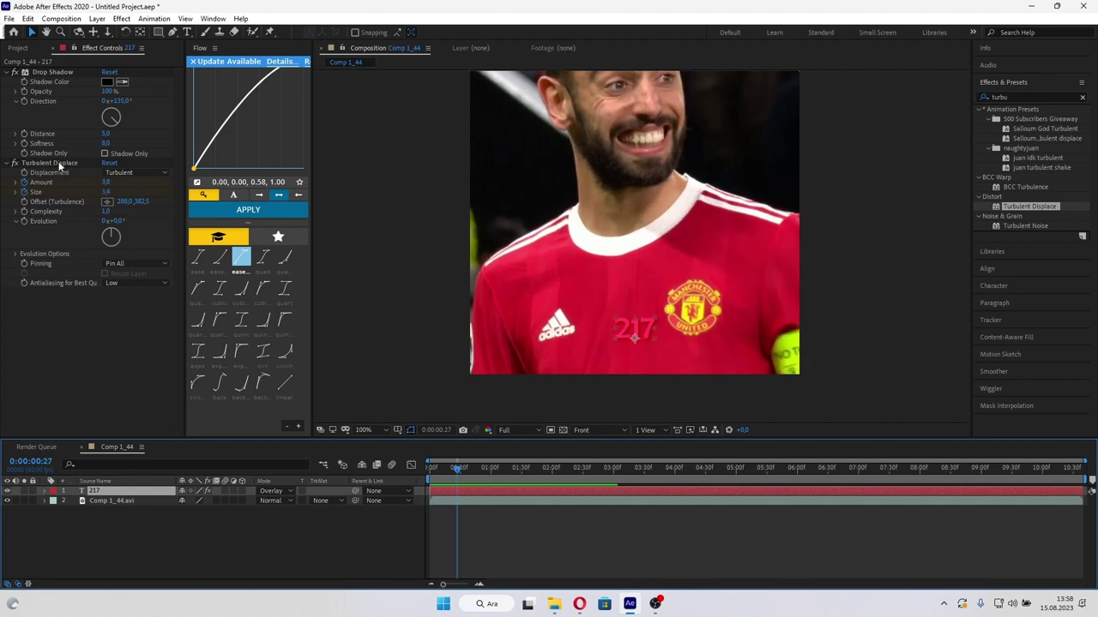
key(Delete)
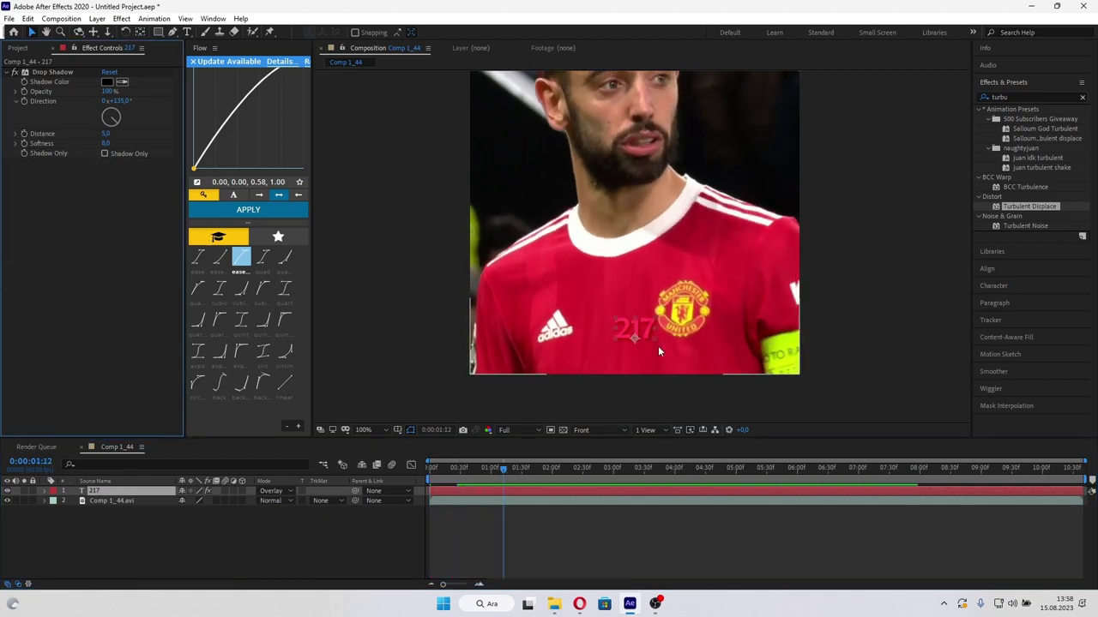
scroll(658, 345, down, 2)
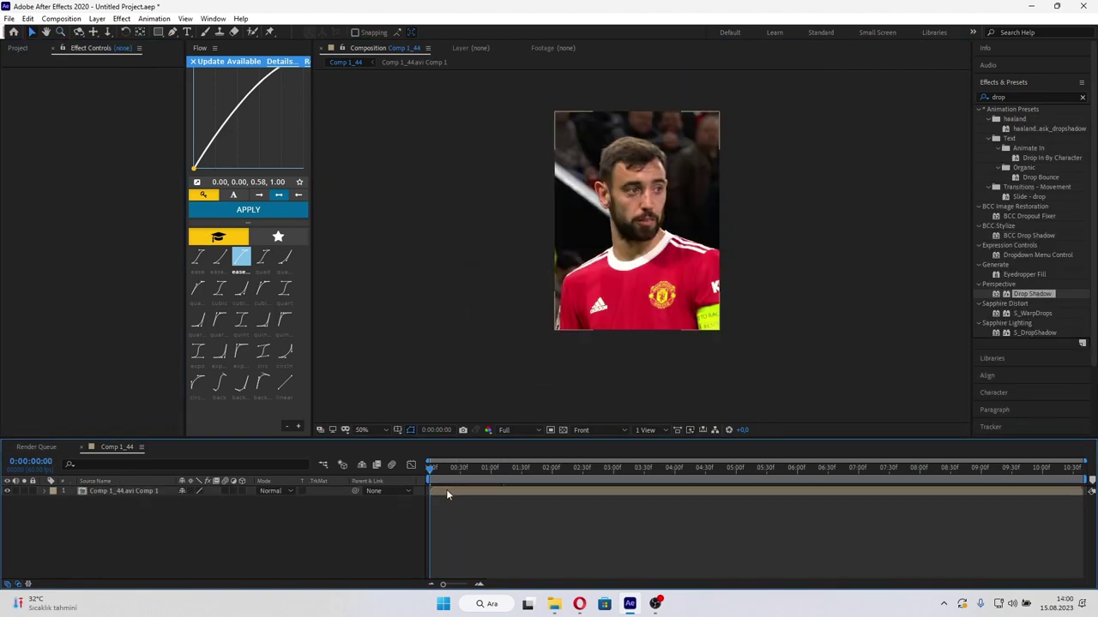
- Start a new 217 text layer on the player's red shirt and adjust its size
click(187, 31)
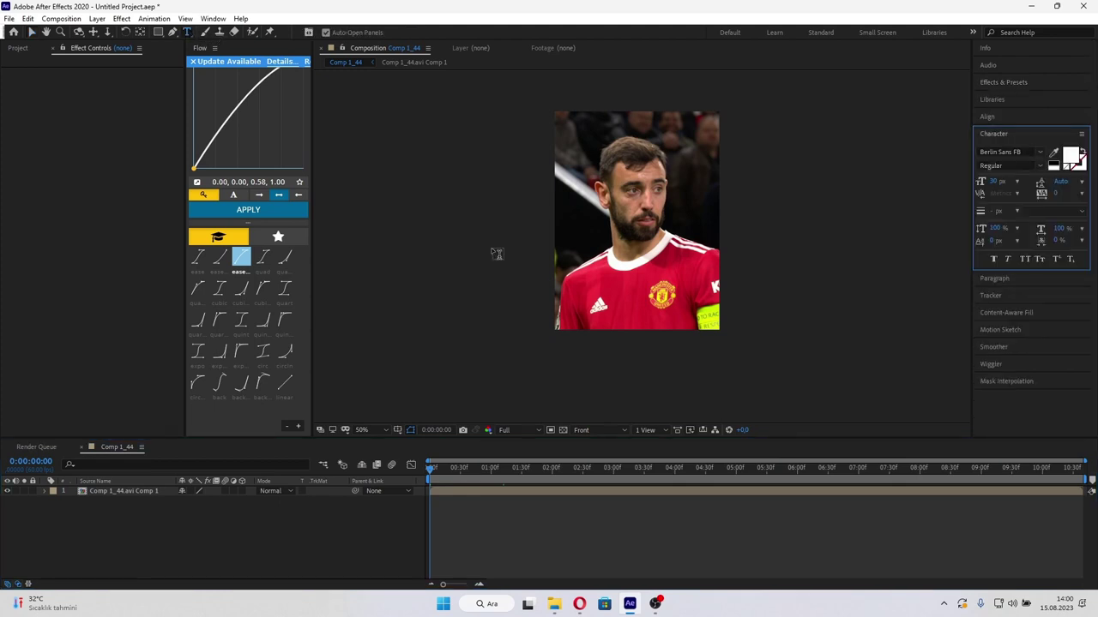
click(640, 306)
text(217)
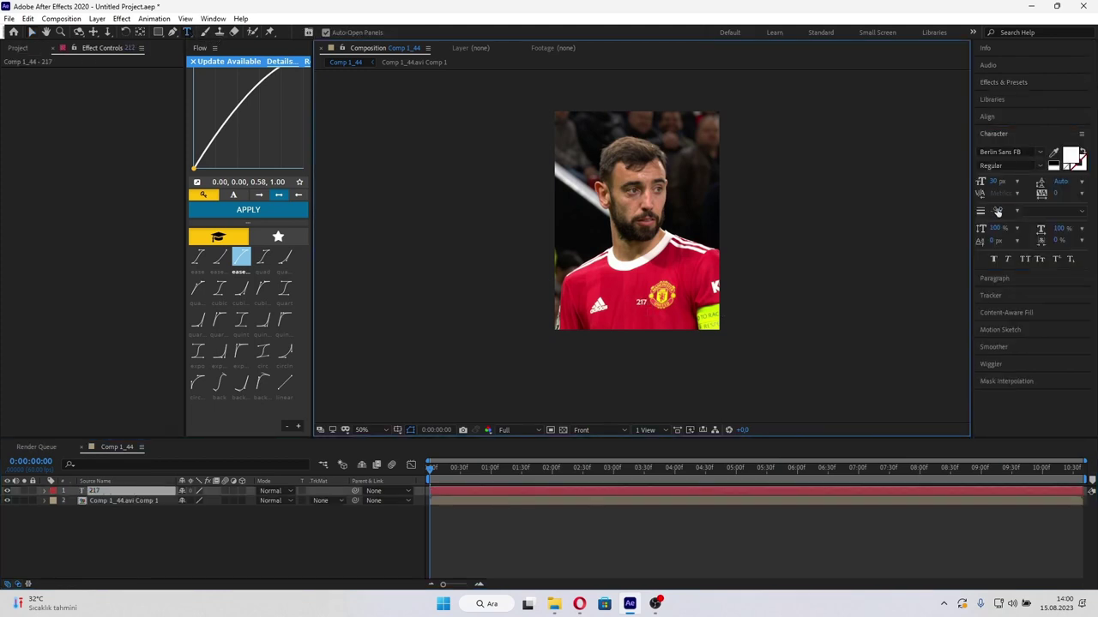
click(999, 183)
click(988, 116)
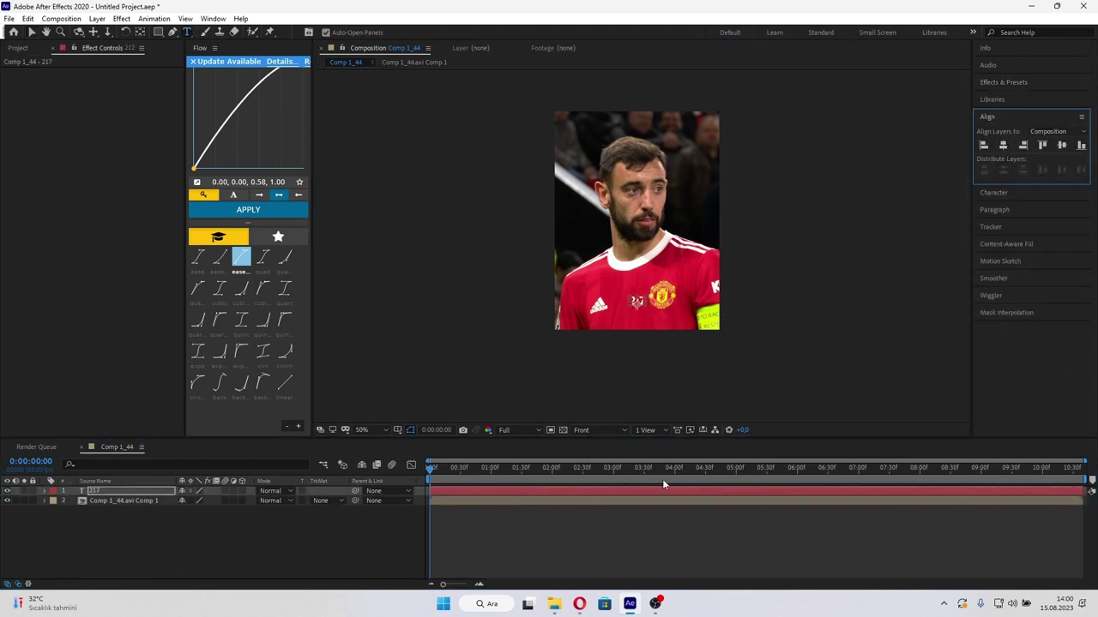
- Duplicate the clip layer and flip the copy vertically
click(444, 511)
click(446, 502)
key(ctrl+d)
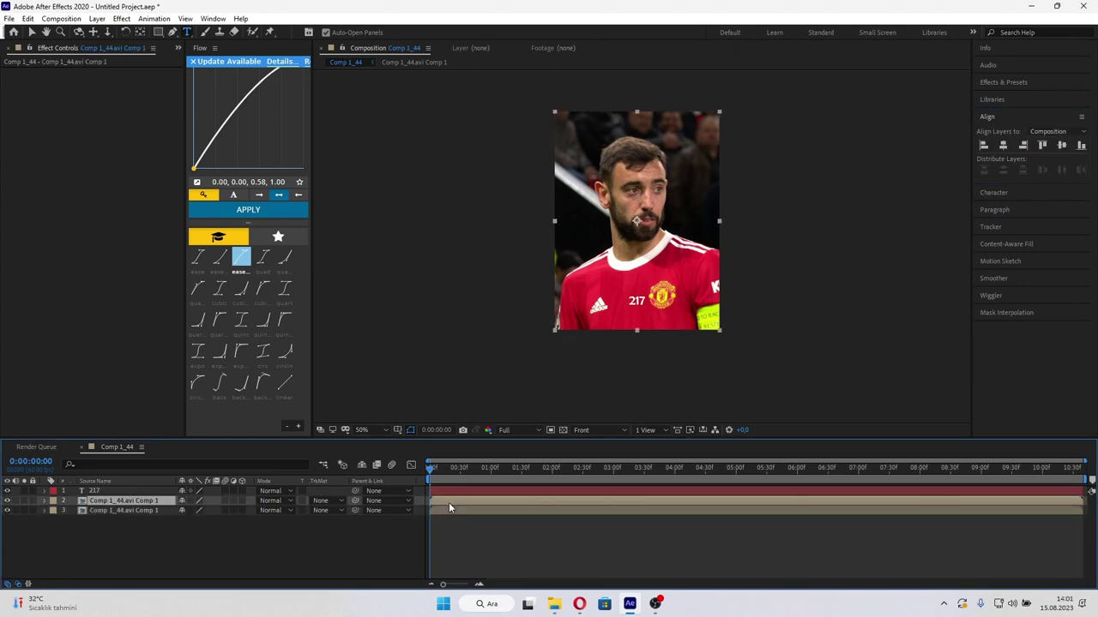
key(period)
right_click(441, 498)
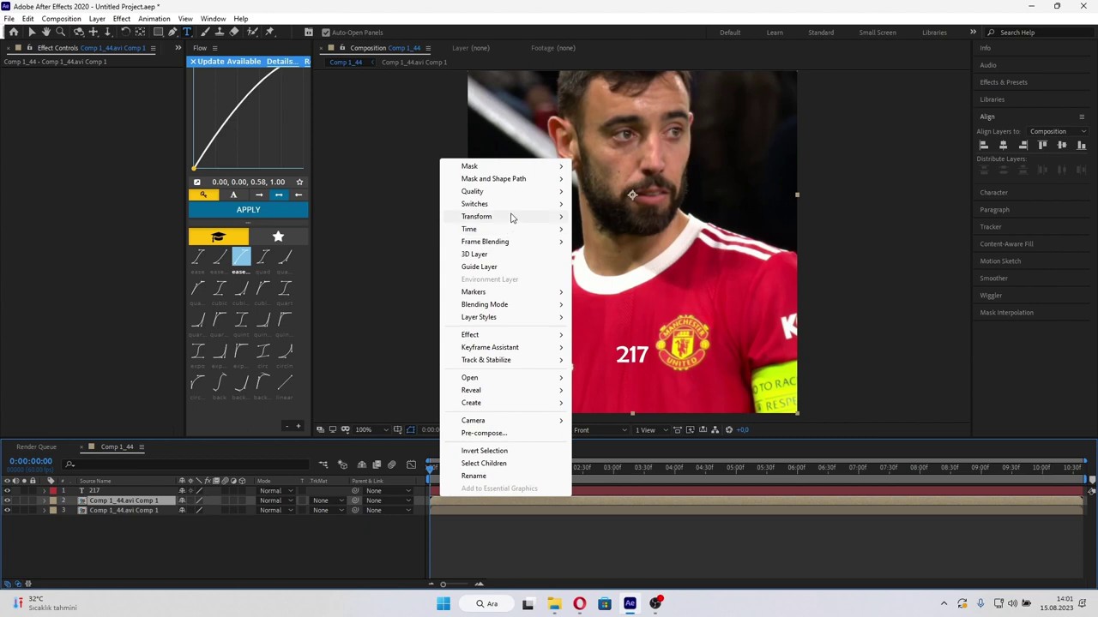
mouse_move(510, 216)
click(640, 328)
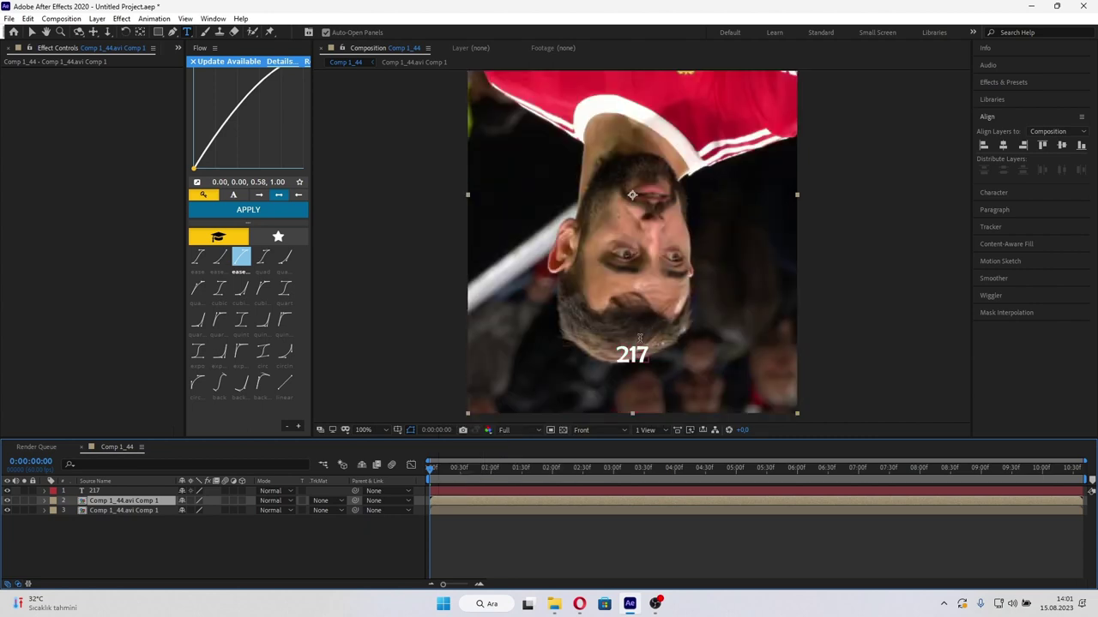
- Set layer 2's track matte to Alpha Matte '217' and toggle the text layer's visibility
click(325, 501)
click(345, 529)
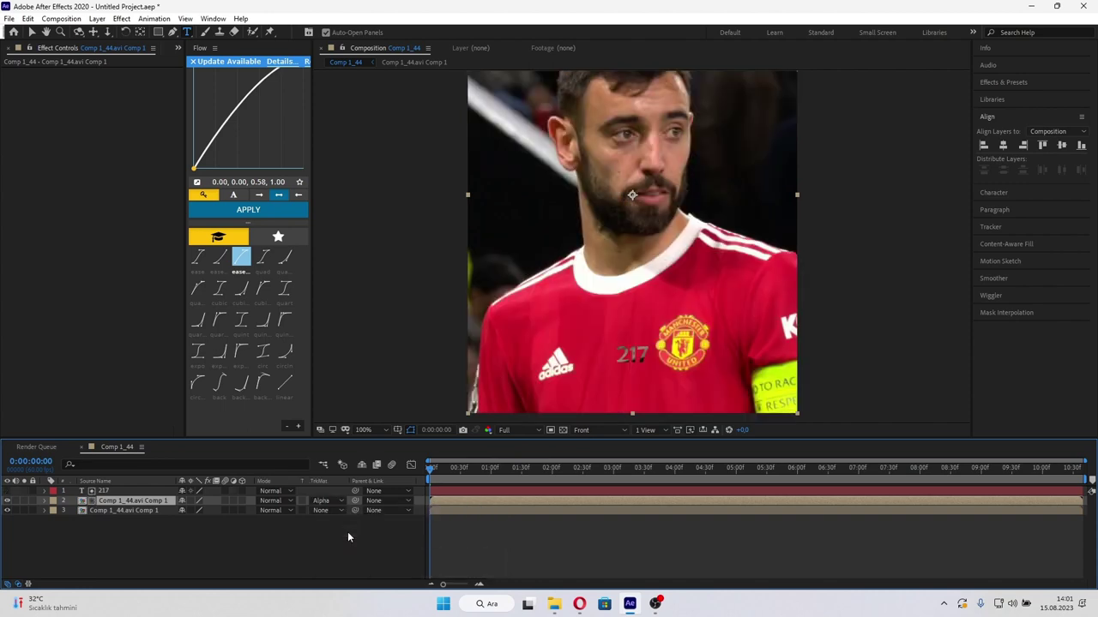
click(86, 492)
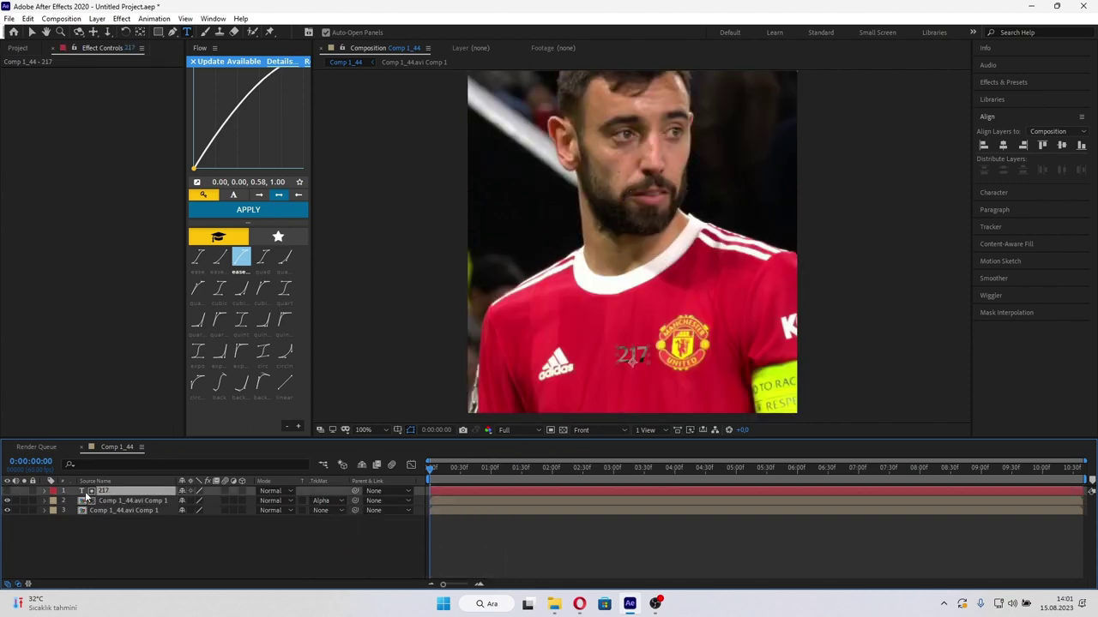
click(6, 491)
click(468, 501)
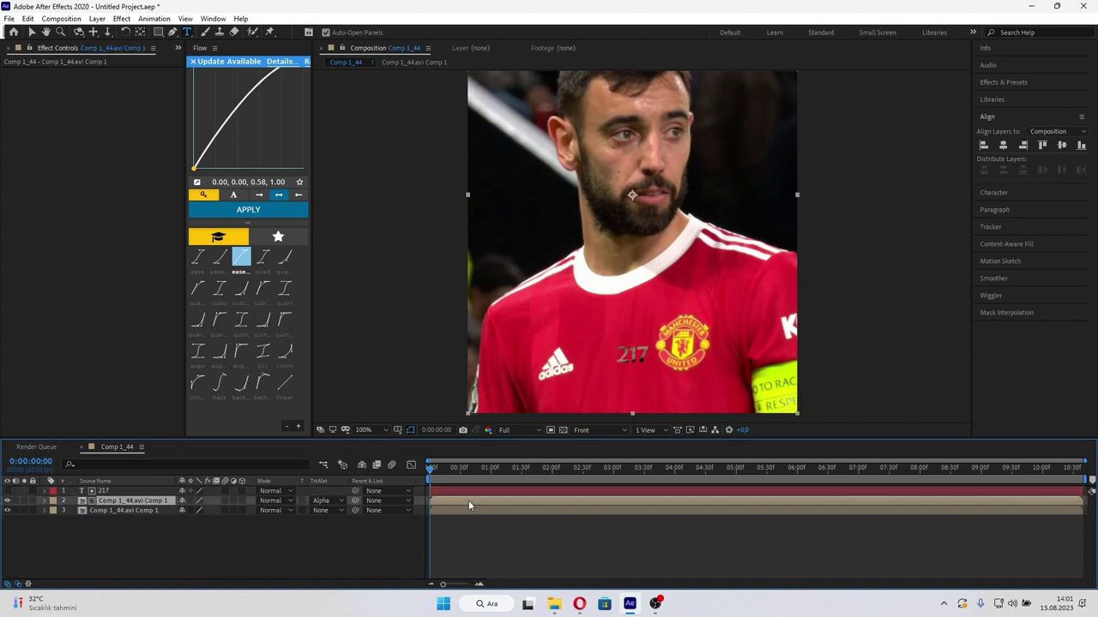
- Hide the 217 text layer and apply Exposure to the matted clip
click(7, 491)
click(1002, 82)
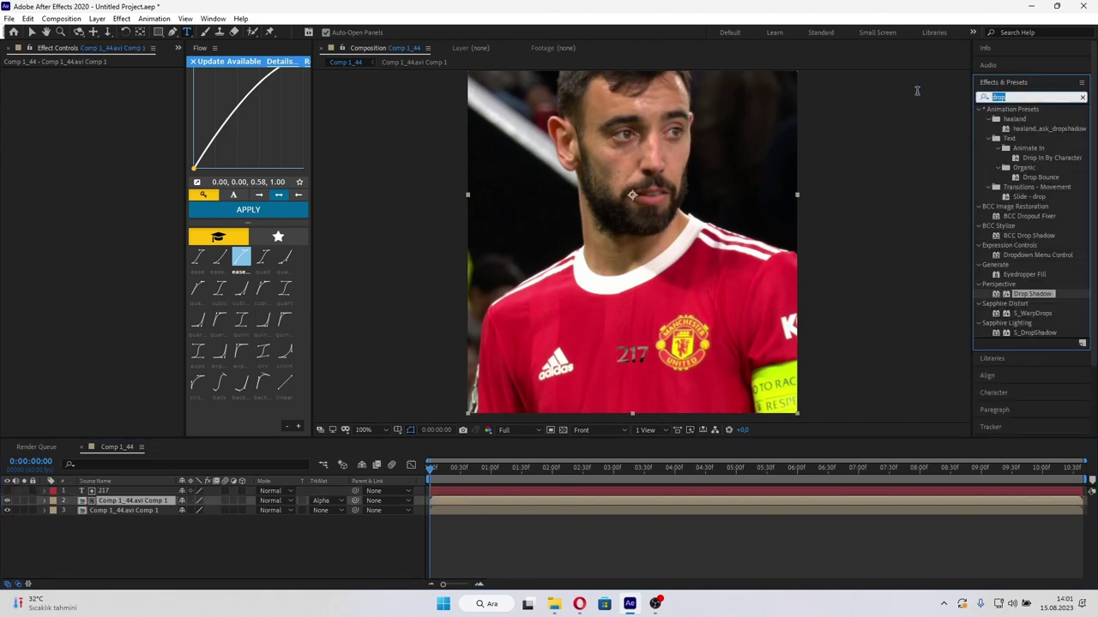
text(expos)
drag(1025, 254, 442, 503)
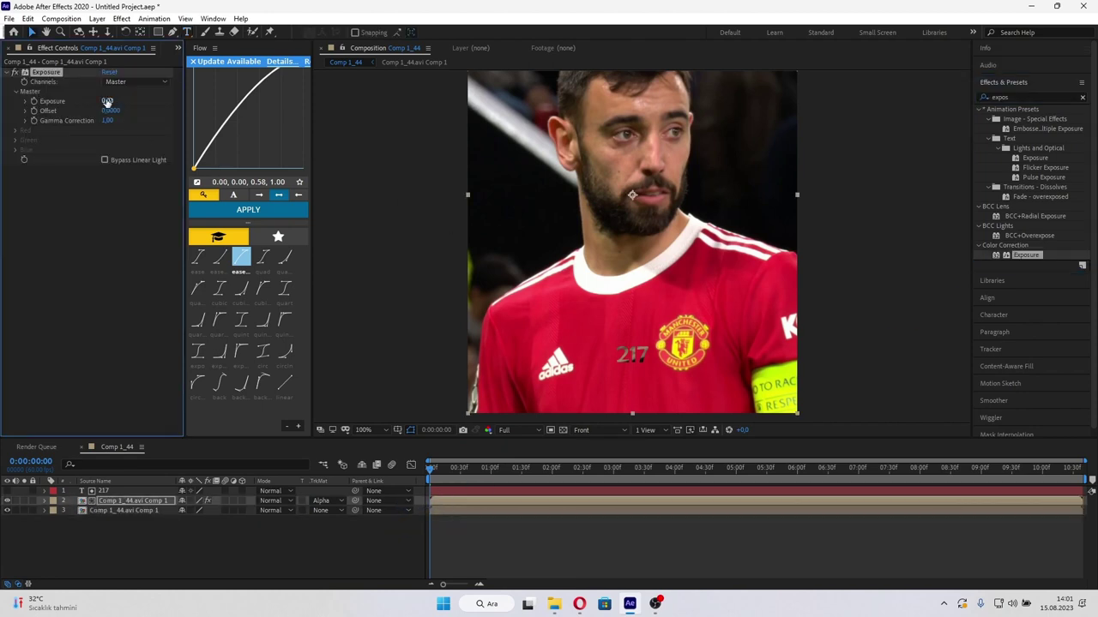
drag(110, 111, 85, 110)
key(ctrl+z)
- Apply Drop Shadow to the matted clip and raise its opacity
click(1040, 96)
text(drop)
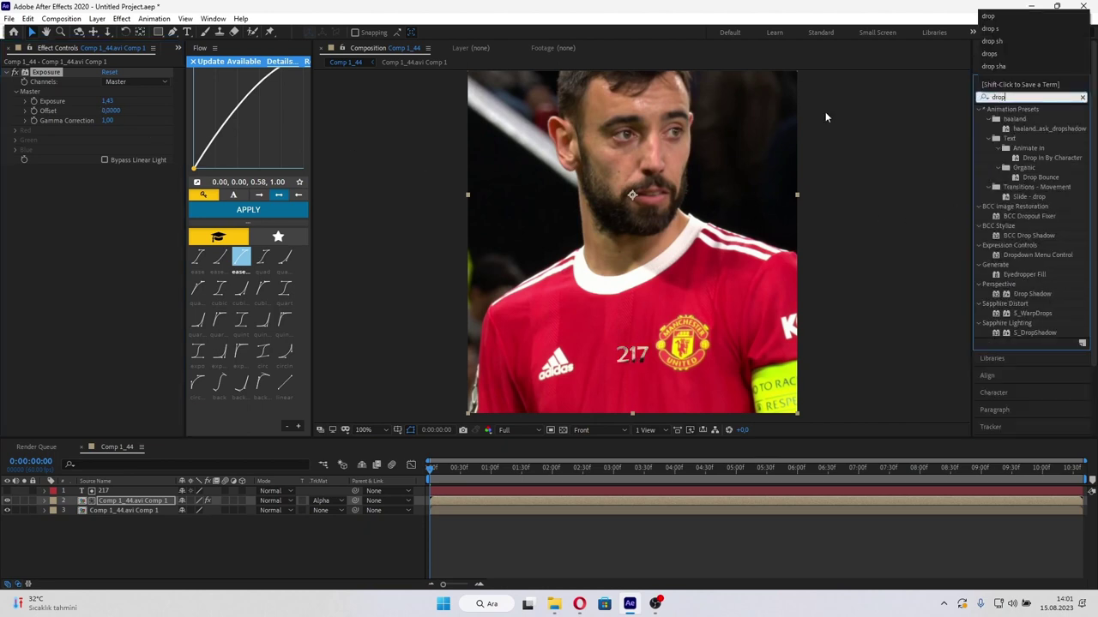
drag(1001, 300, 459, 501)
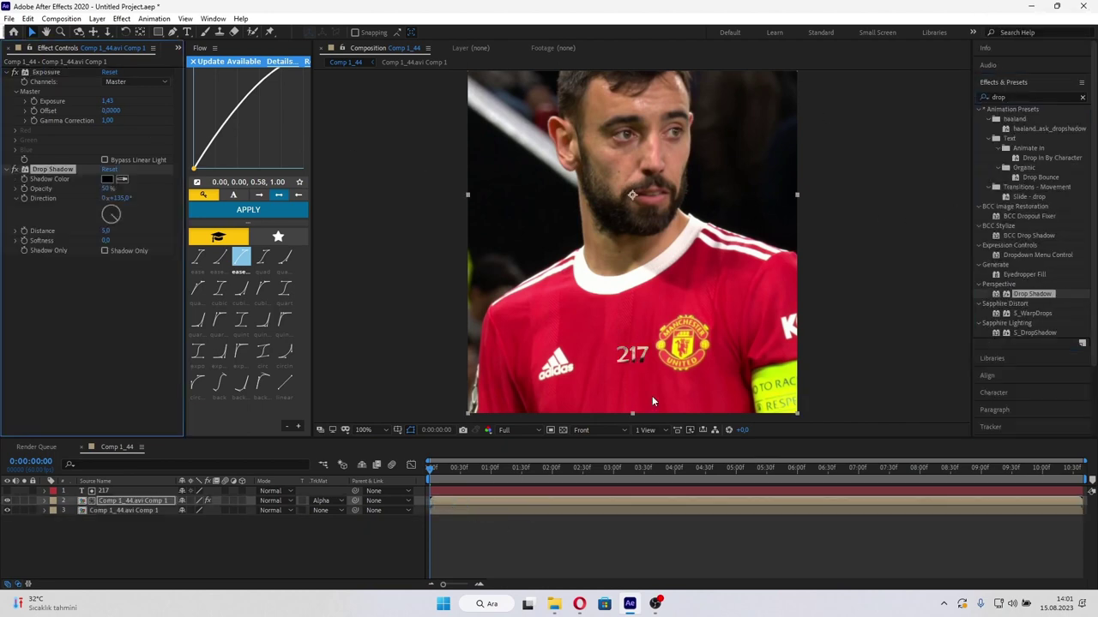
key(z)
click(638, 329)
key(v)
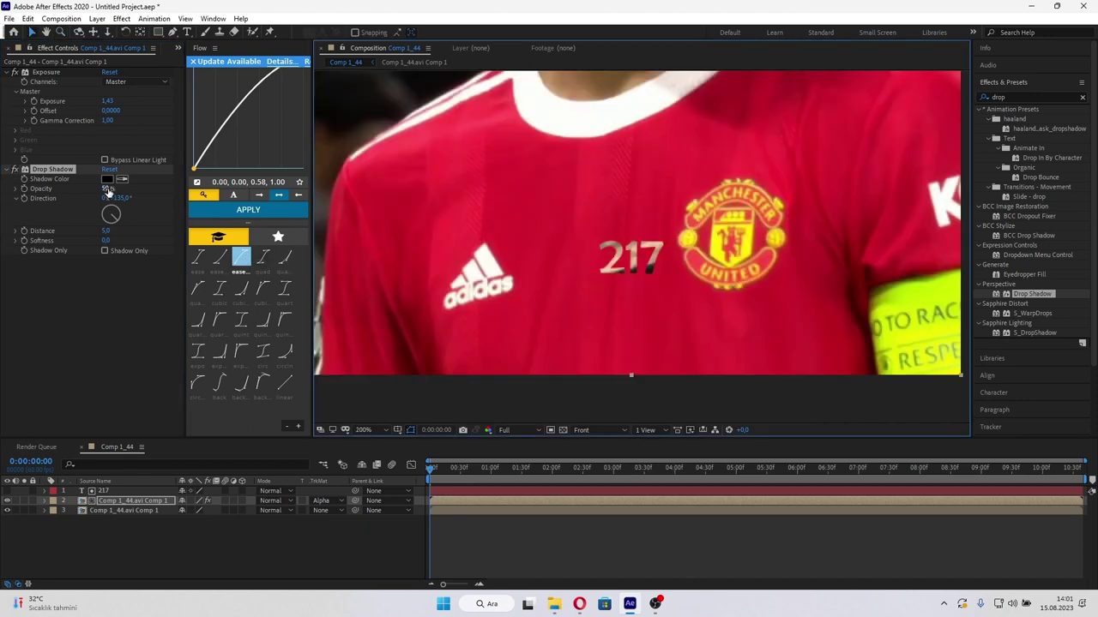
drag(108, 188, 160, 191)
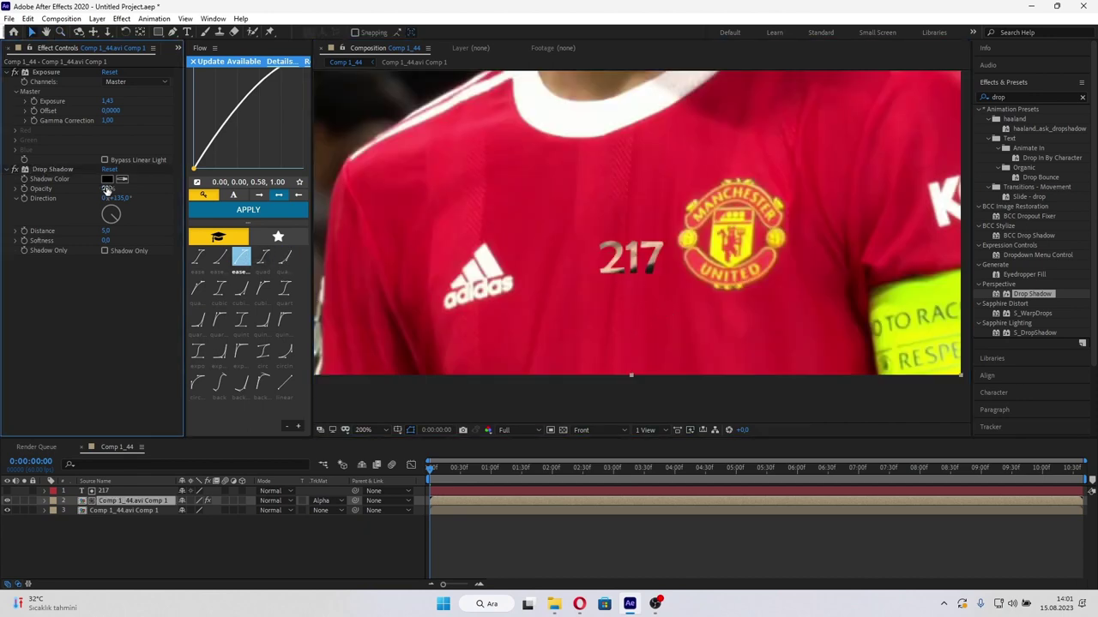
- Remove both the Exposure and Drop Shadow effects from the layer
click(60, 170)
ctrl+click(52, 73)
key(Delete)
- Pre-compose the matted clip layer as Comp 2 and return to 100% view
key(ctrl+shift+c)
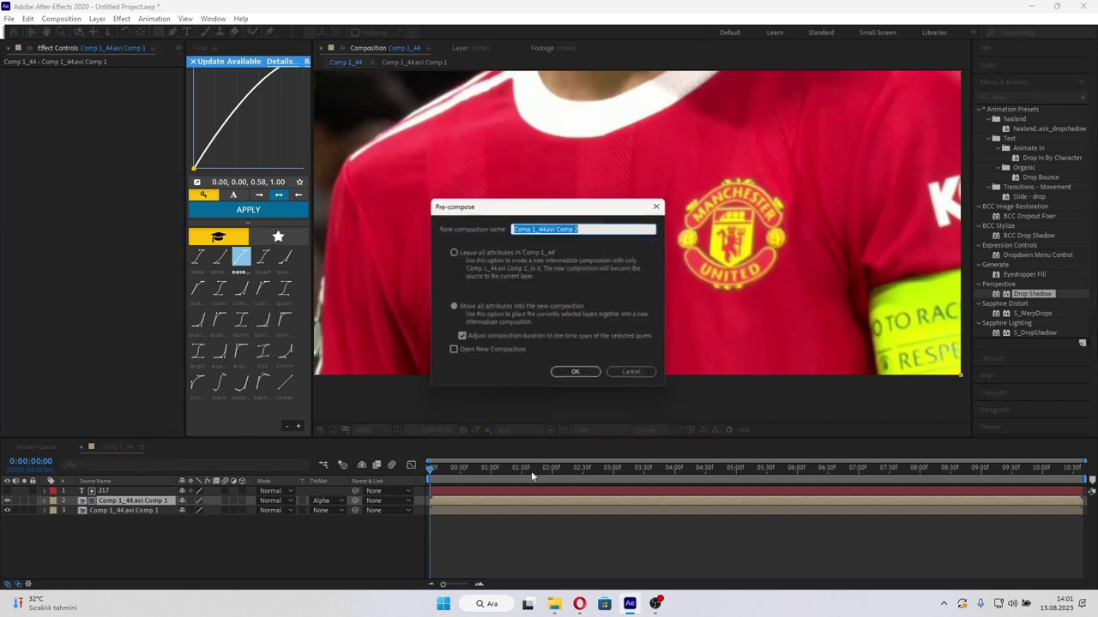
click(560, 372)
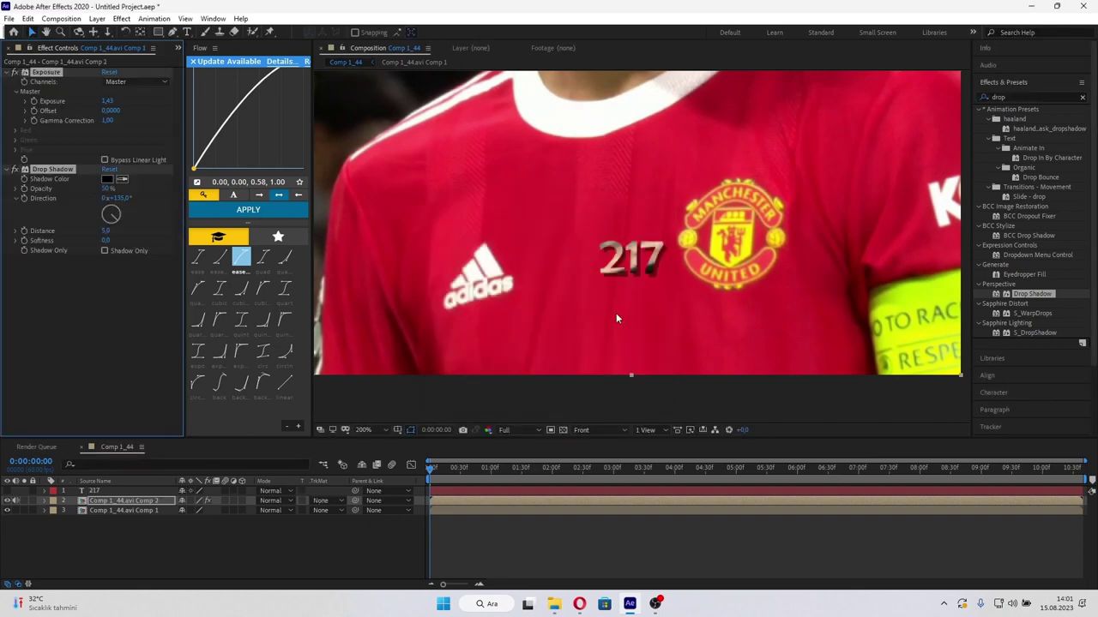
click(641, 294)
key(slash)
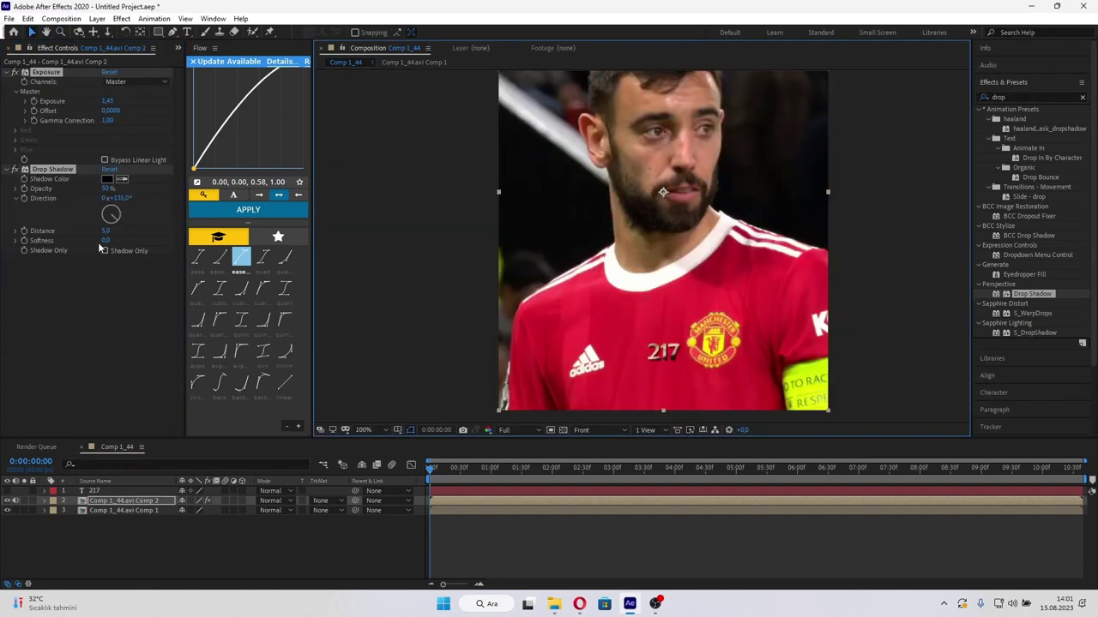
- Set the drop shadow's softness to 8 and opacity to 100%, then move to 1:20
click(106, 241)
text(8)
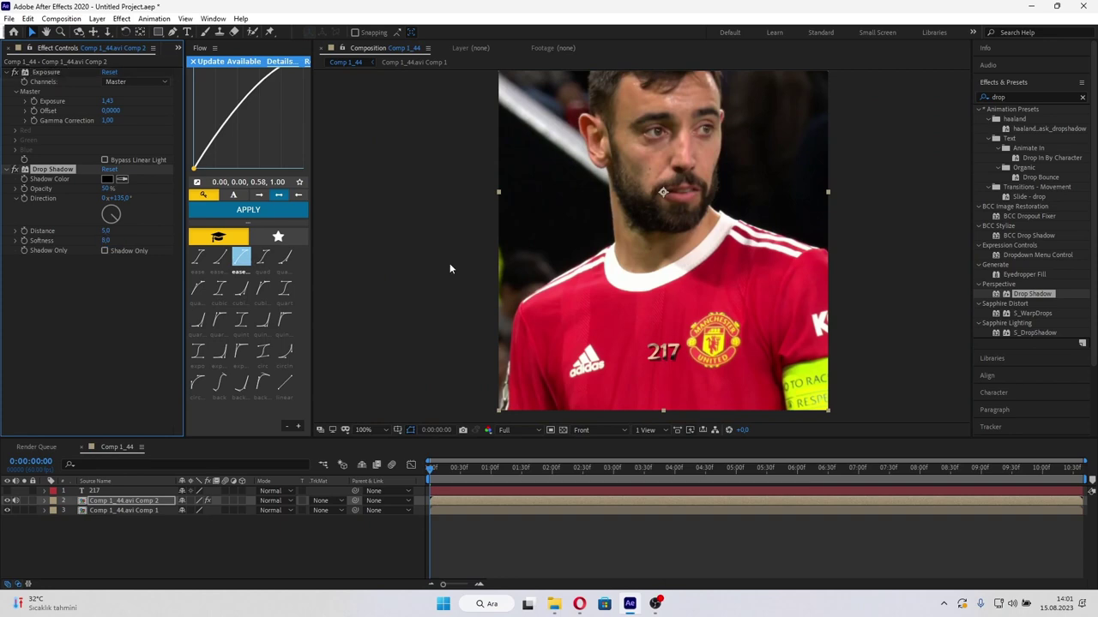
scroll(449, 264, up, 1)
click(524, 468)
drag(554, 470, 568, 468)
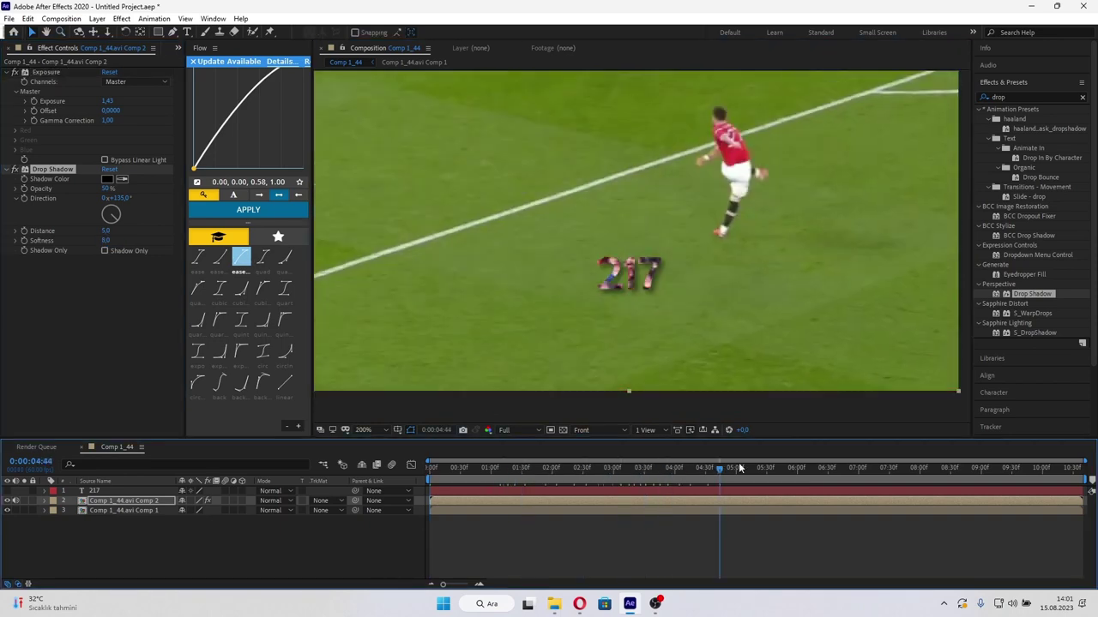
key(space)
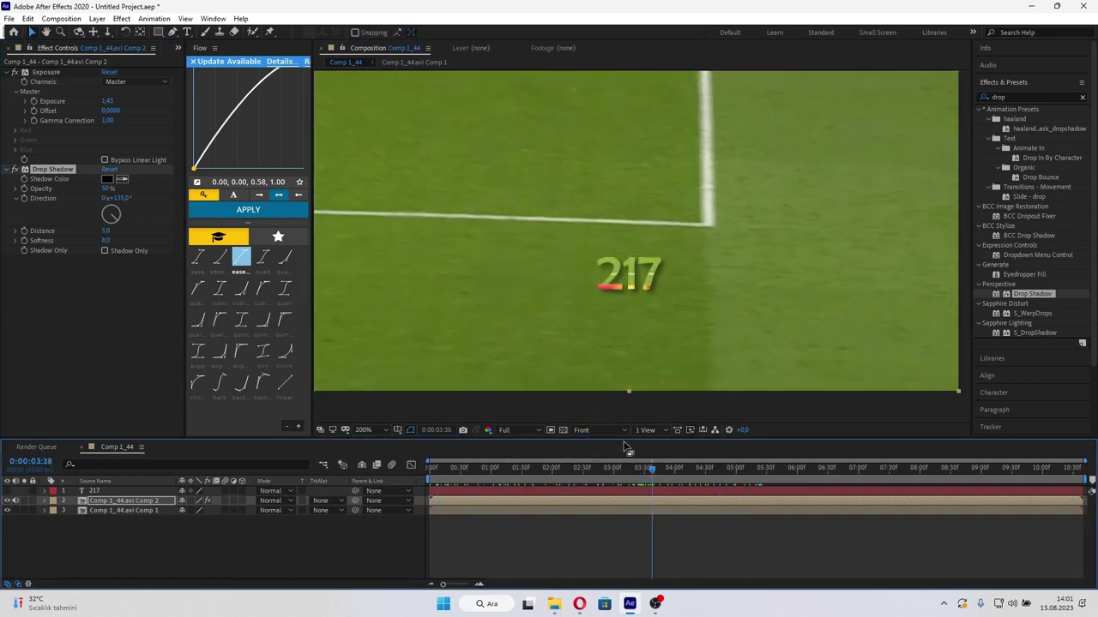
click(104, 241)
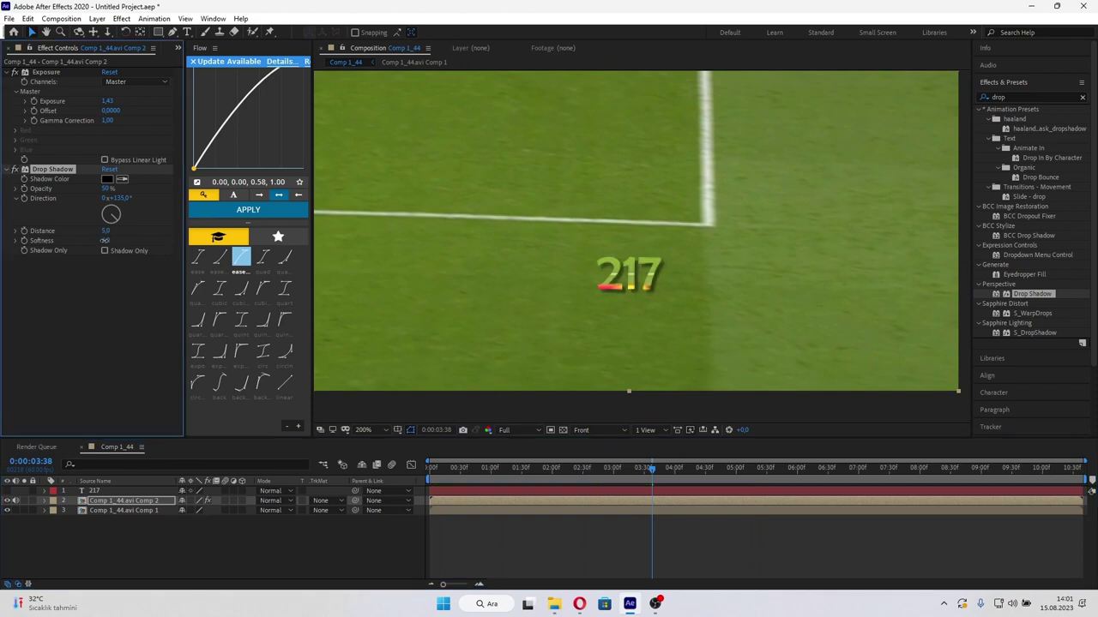
drag(108, 191, 125, 190)
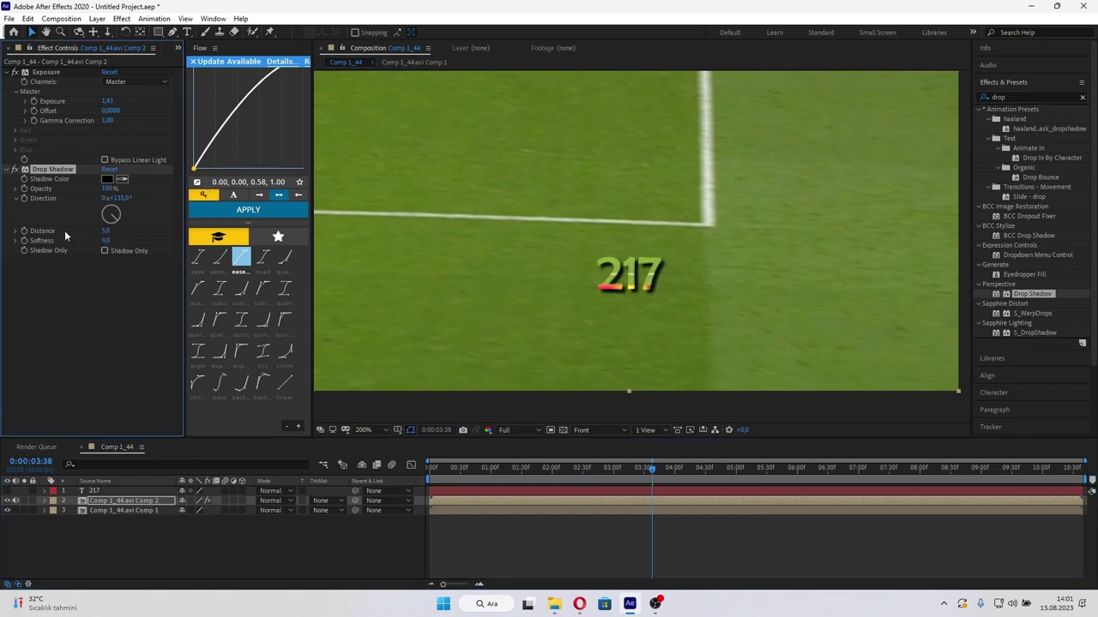
key(Return)
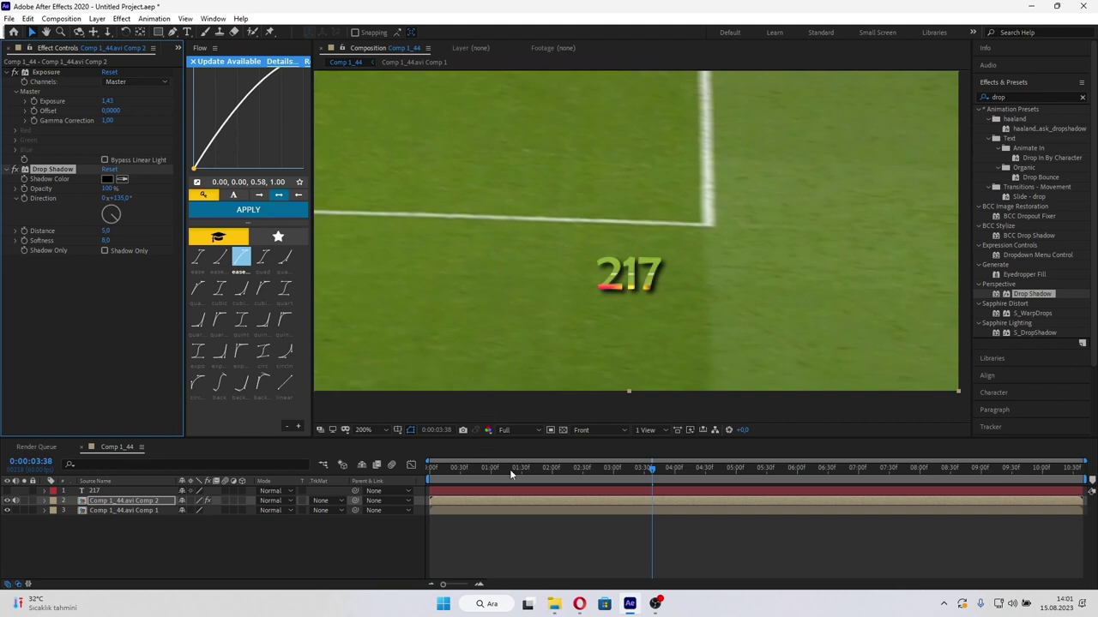
click(511, 474)
click(131, 99)
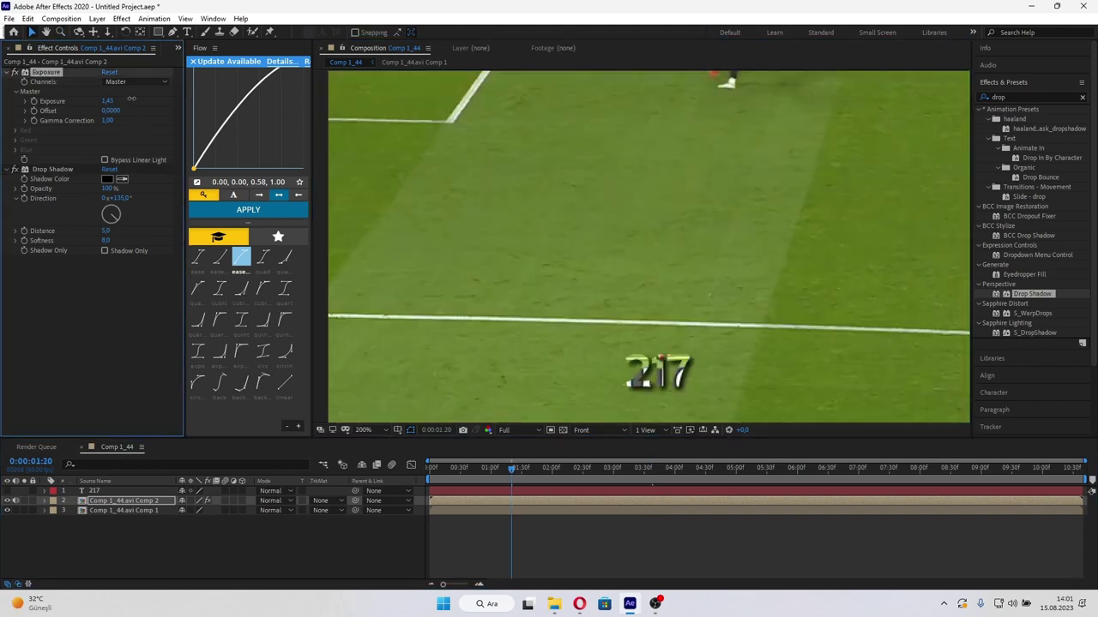
- Apply Sapphire S_Glow to the Comp 2 layer with Brightness 2 and Width Red about 0.674
click(53, 169)
click(1029, 96)
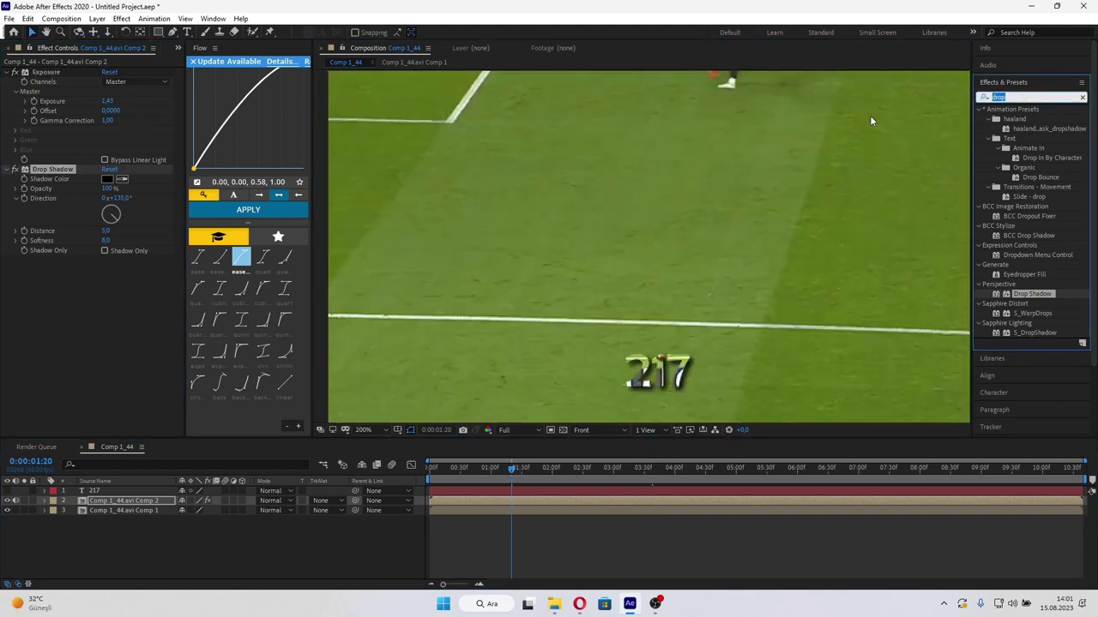
text(s_gl)
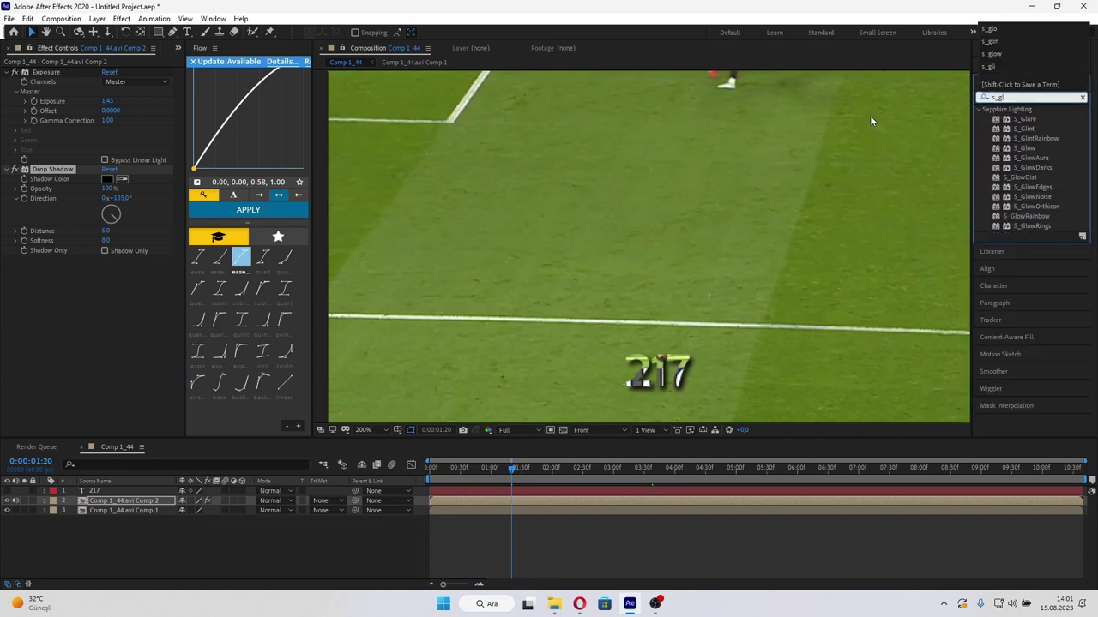
text(ow)
mouse_move(1024, 118)
mouse_down()
mouse_move(479, 499)
mouse_move(486, 505)
mouse_up()
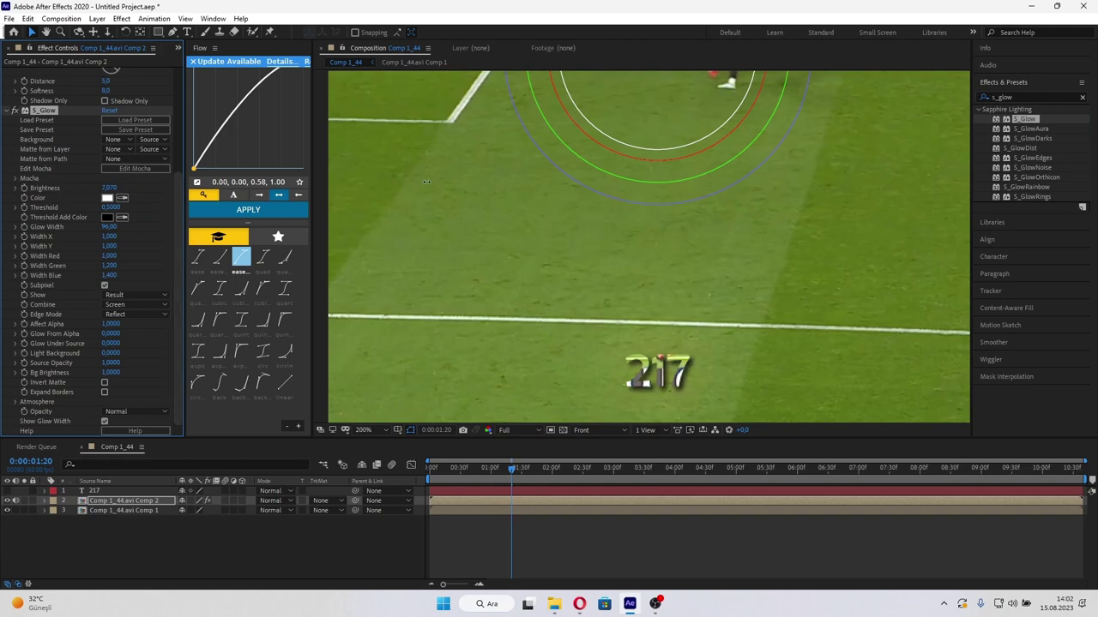
key(ctrl+z)
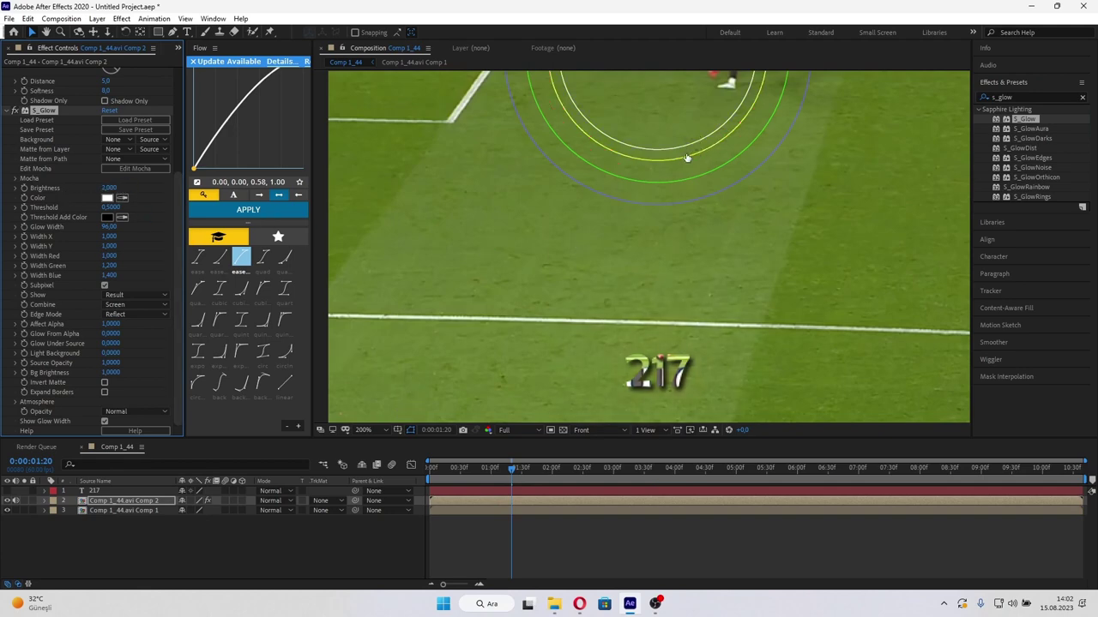
drag(687, 158, 669, 129)
scroll(697, 355, down, 3)
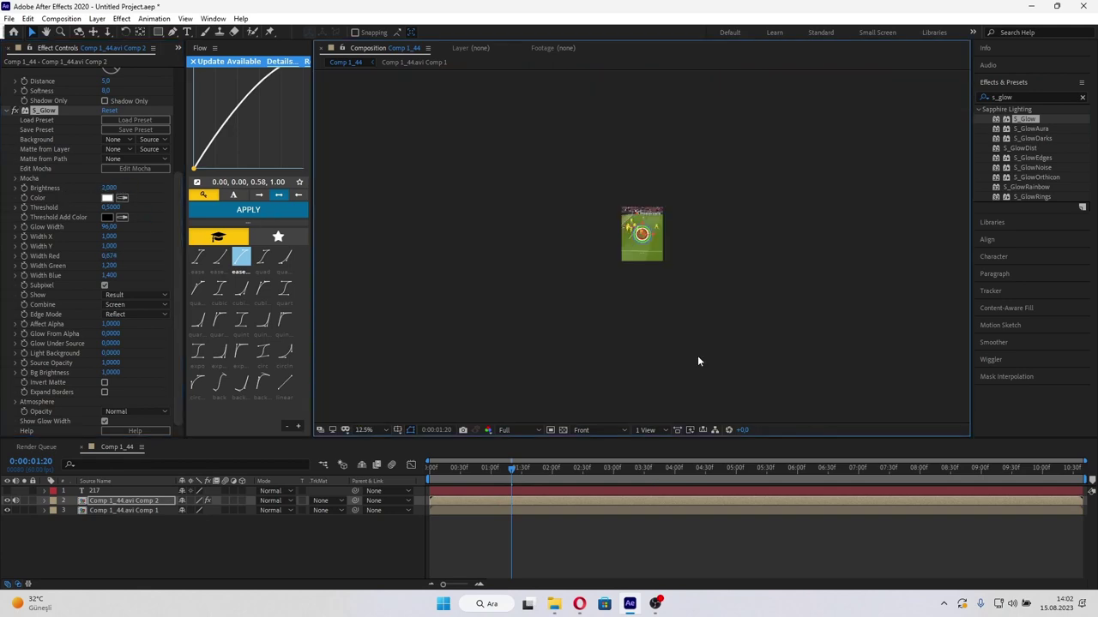
click(455, 532)
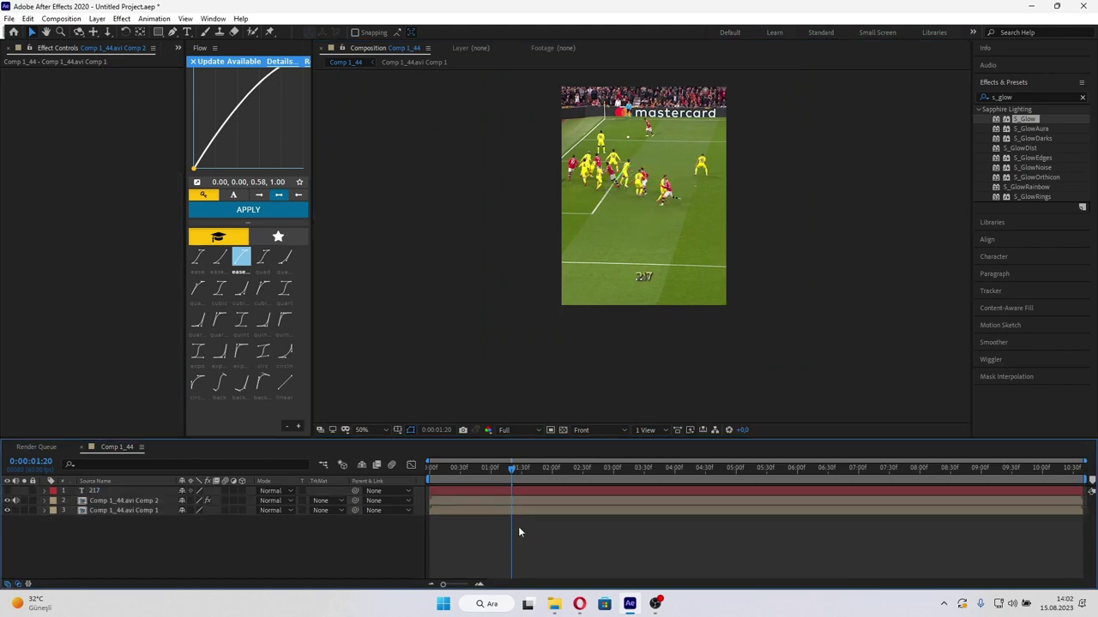
- Split all layers at 1:20 and delete the five selected layers
key(ctrl+a)
key(ctrl+shift+d)
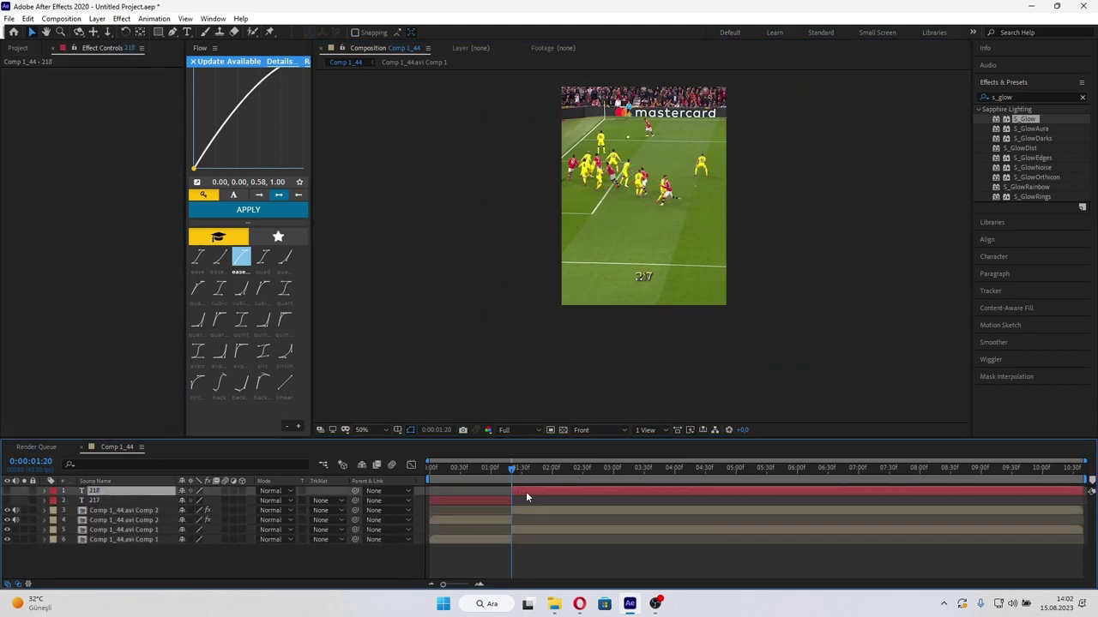
ctrl+click(522, 519)
ctrl+click(493, 501)
ctrl+click(533, 511)
ctrl+click(535, 530)
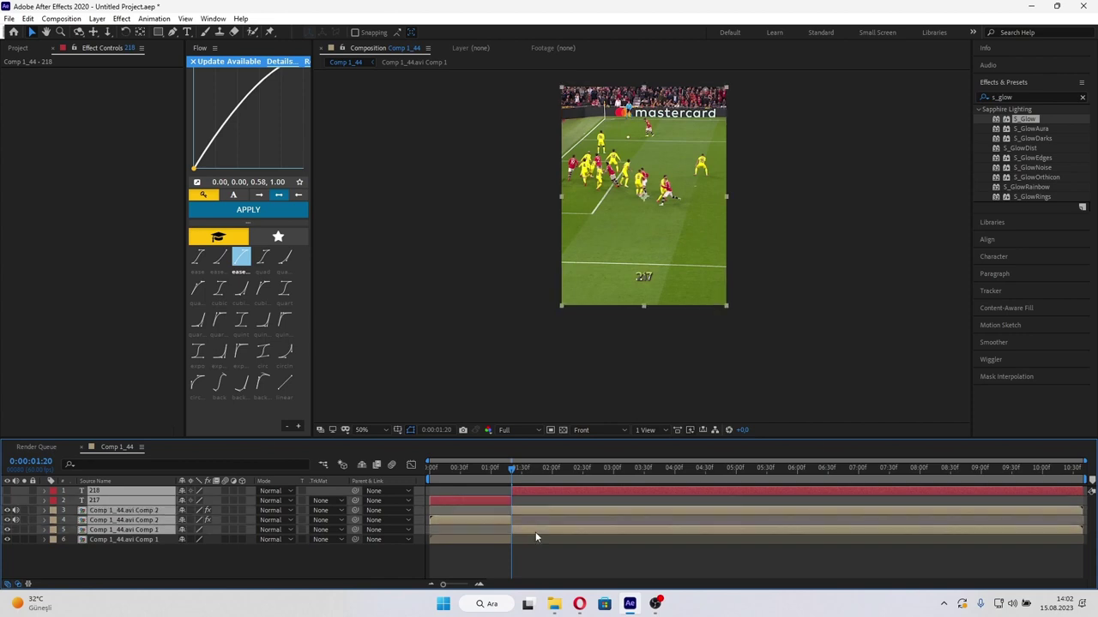
key(Delete)
- Split the remaining Comp 1 footage layer at 1:04
drag(492, 467, 493, 489)
click(494, 489)
key(ctrl+shift+d)
- Delete the footage after the split and create a new white solid layer
key(Delete)
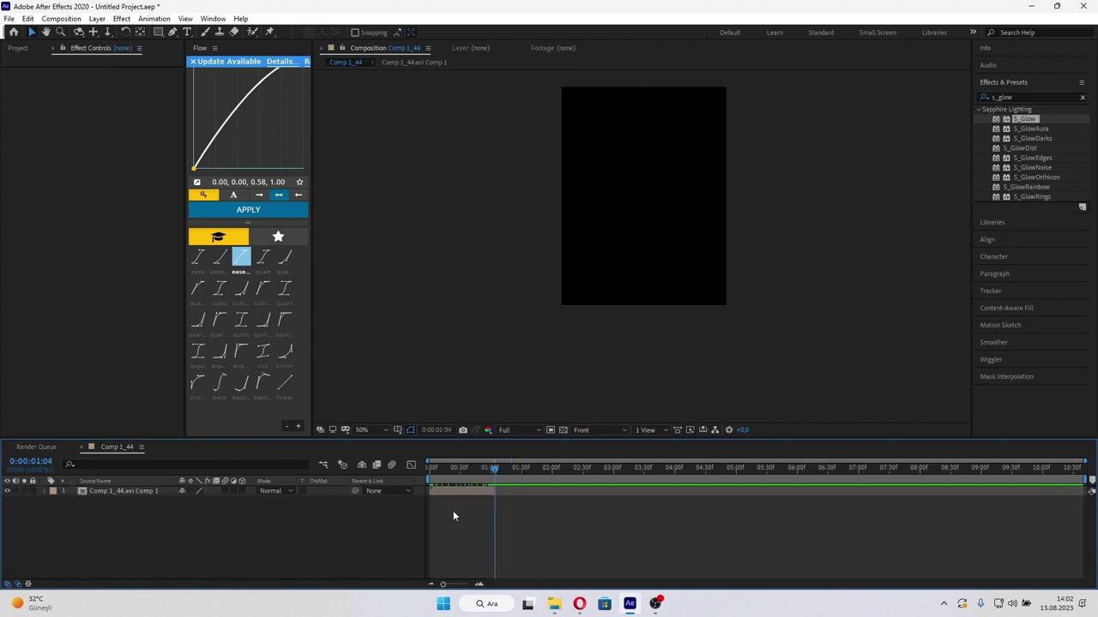
right_click(344, 516)
mouse_move(386, 387)
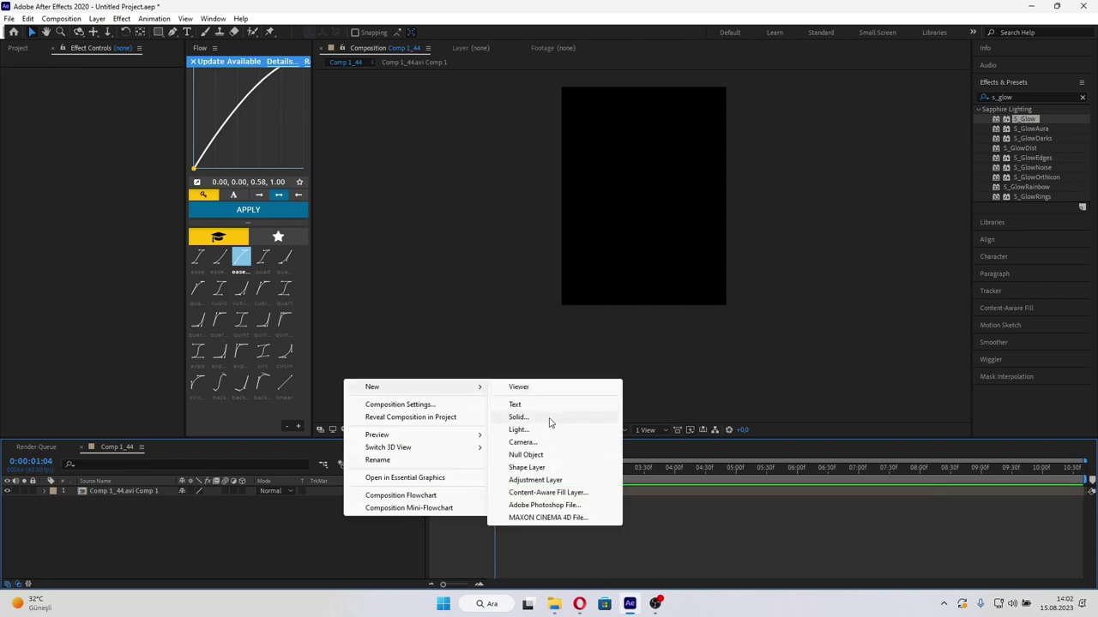
click(549, 418)
click(385, 431)
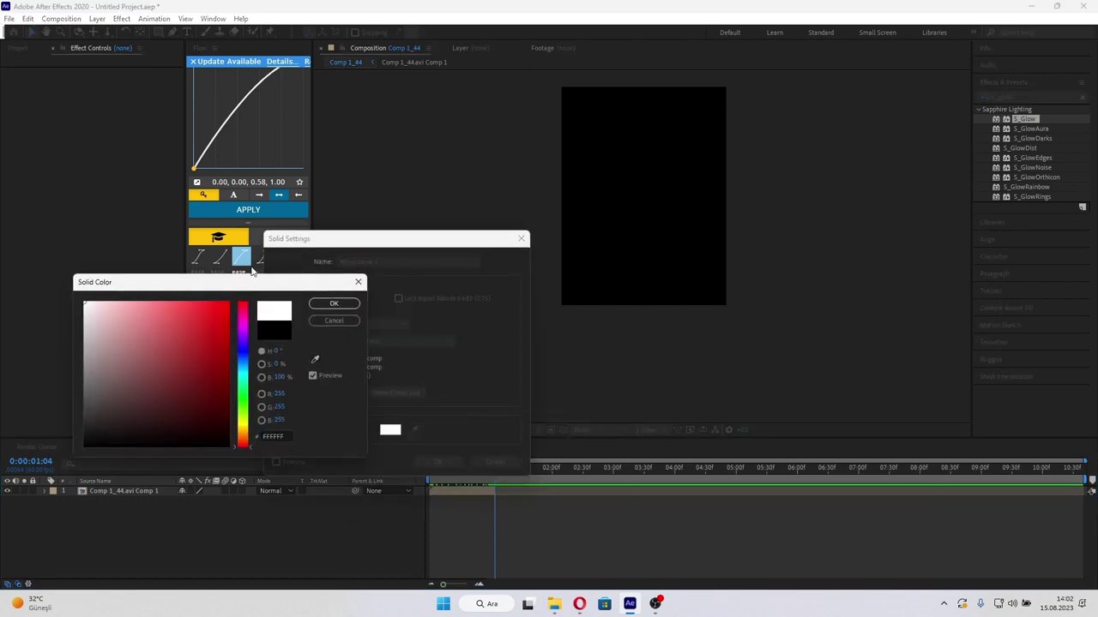
click(333, 304)
click(438, 461)
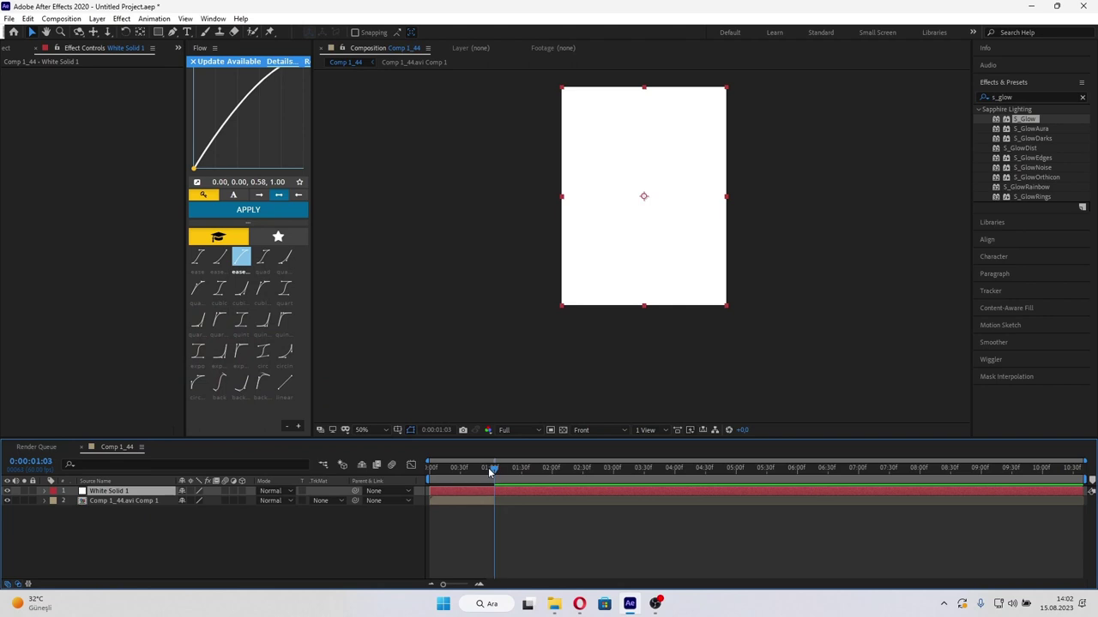
- Trim the white solid's end past 1:12, then move the time to 1:03
click(488, 500)
mouse_move(492, 472)
mouse_down()
mouse_move(533, 470)
mouse_move(494, 470)
mouse_up()
click(542, 490)
key(alt+bracketright)
click(485, 471)
click(505, 491)
- Keyframe the white solid's Opacity at 100% at 1:03 and 0% at 1:41
click(41, 496)
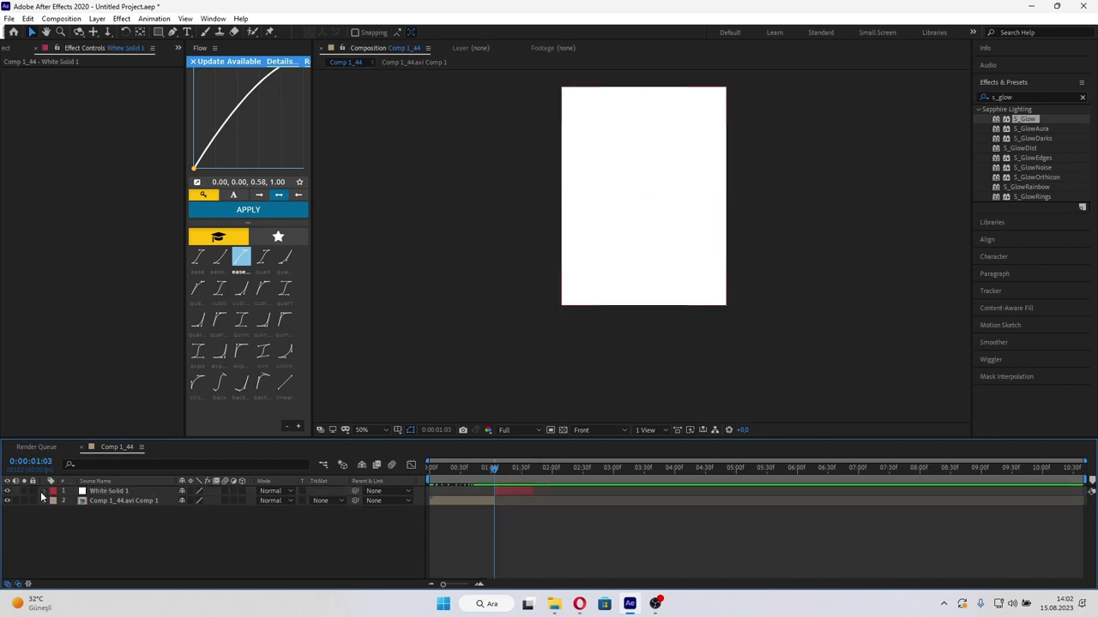
click(43, 492)
click(56, 501)
click(96, 549)
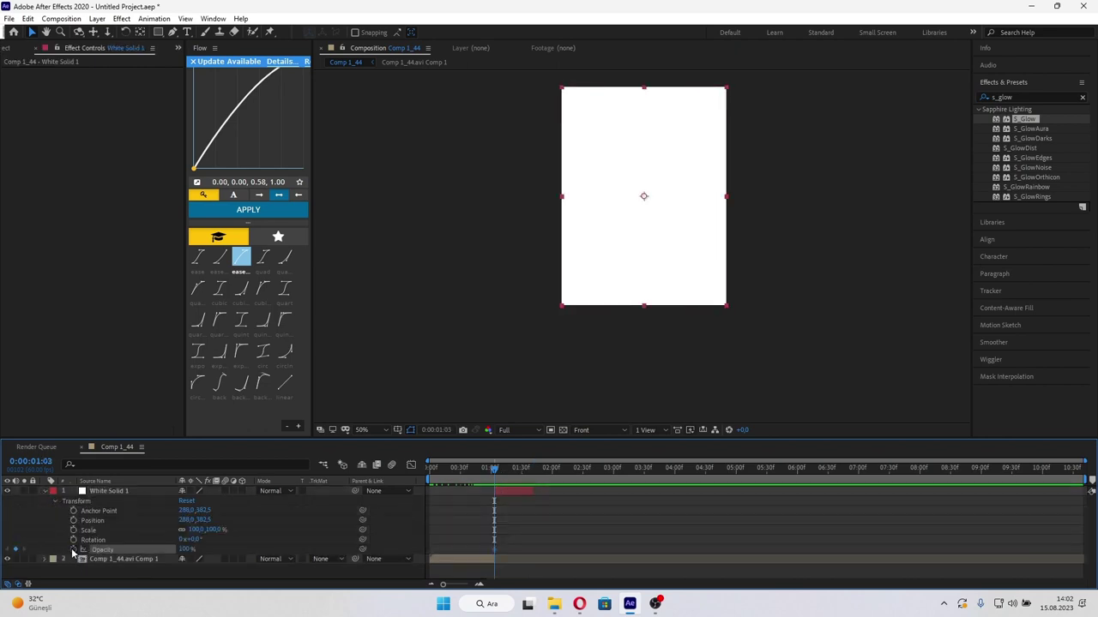
click(530, 484)
drag(192, 555, 129, 555)
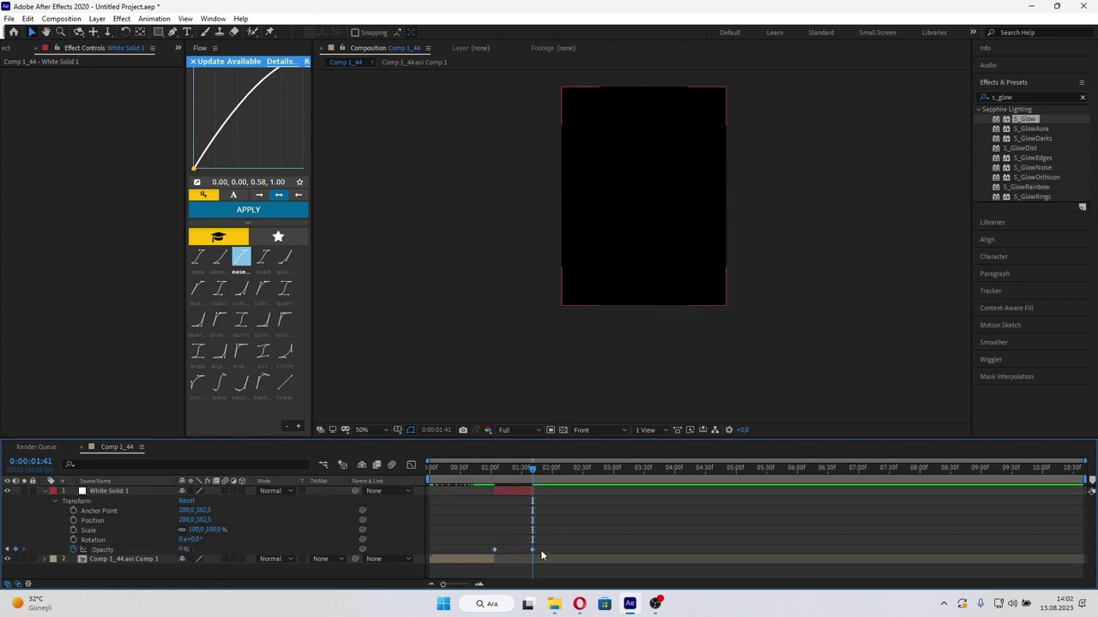
- Ease the opacity fade in the Graph Editor and preview the white flash
click(429, 468)
click(411, 465)
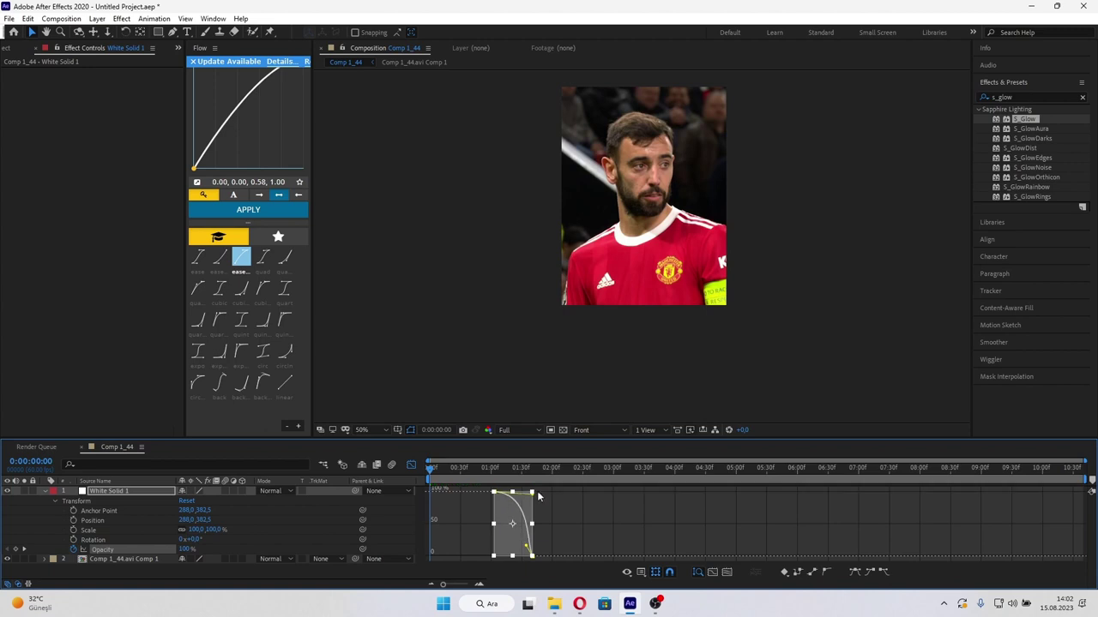
key(shift+F3)
key(space)
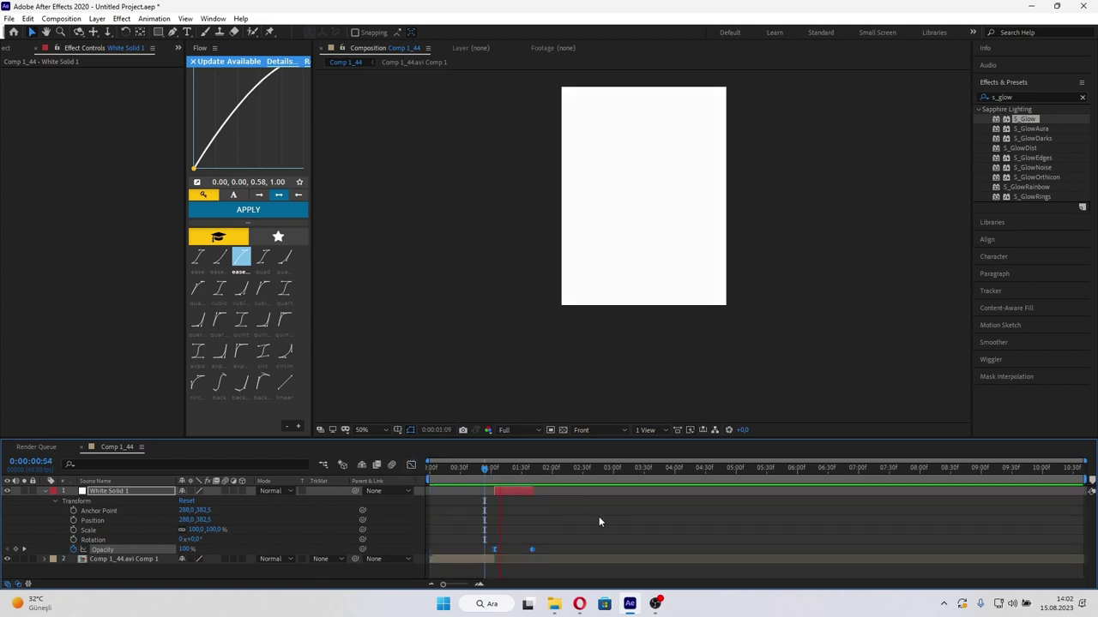
click(490, 470)
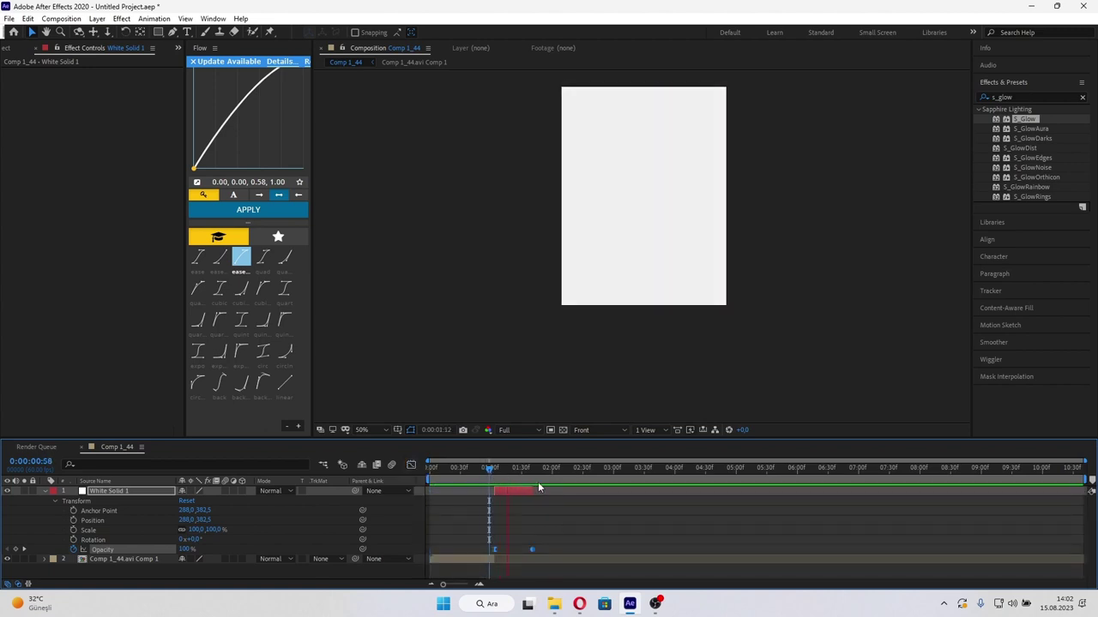
- Apply CC Vignette to White Solid 1 and lower its Amount to 11
click(1025, 97)
text(cc)
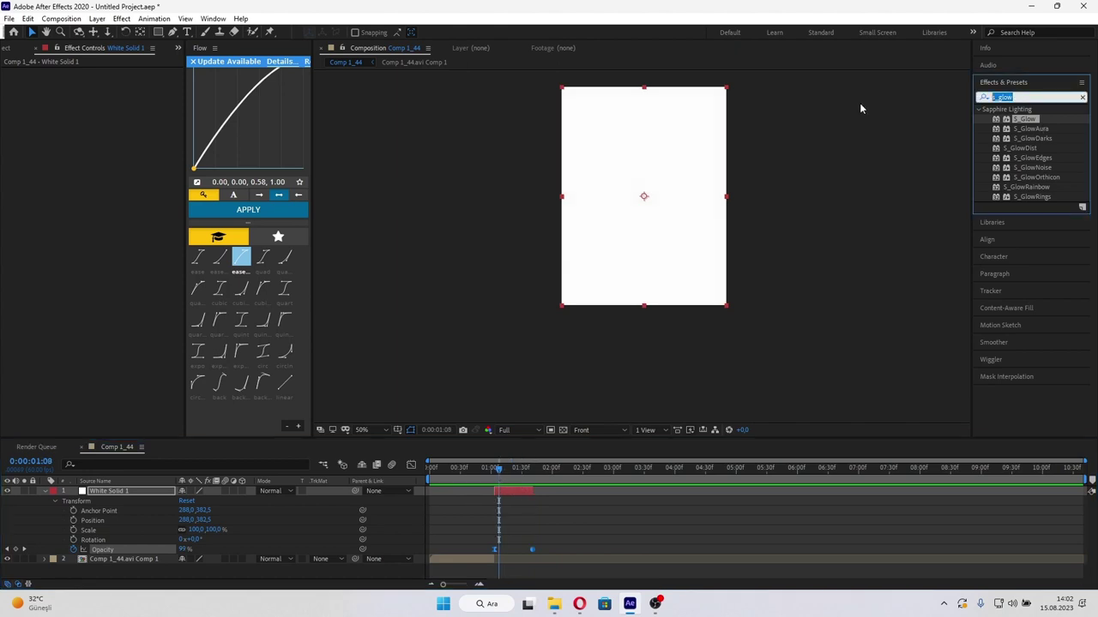
text( vig)
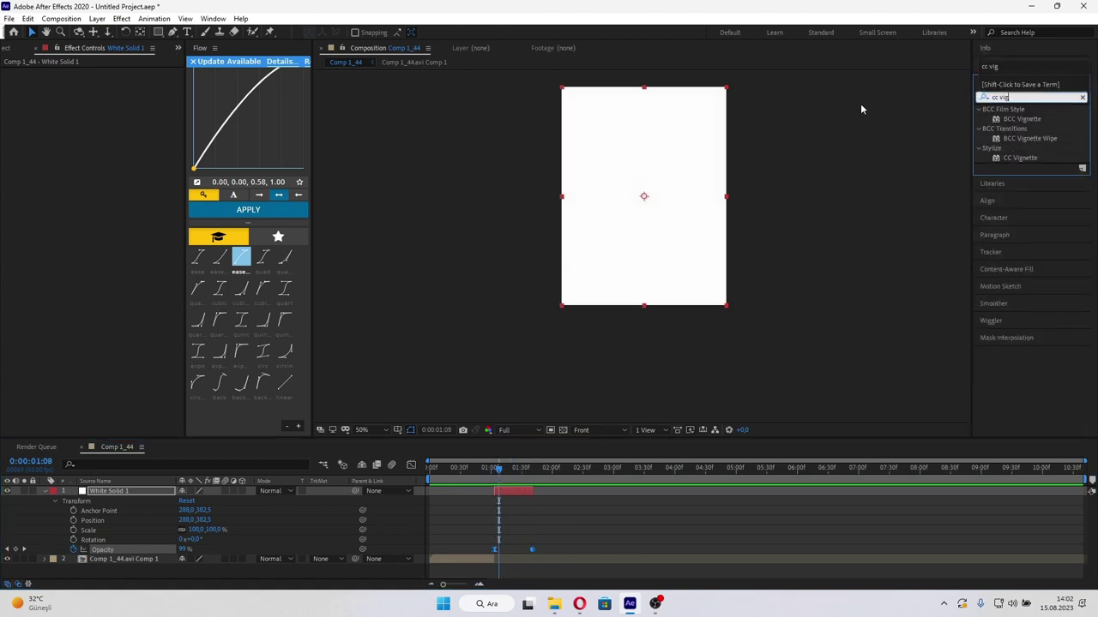
drag(1020, 158, 500, 493)
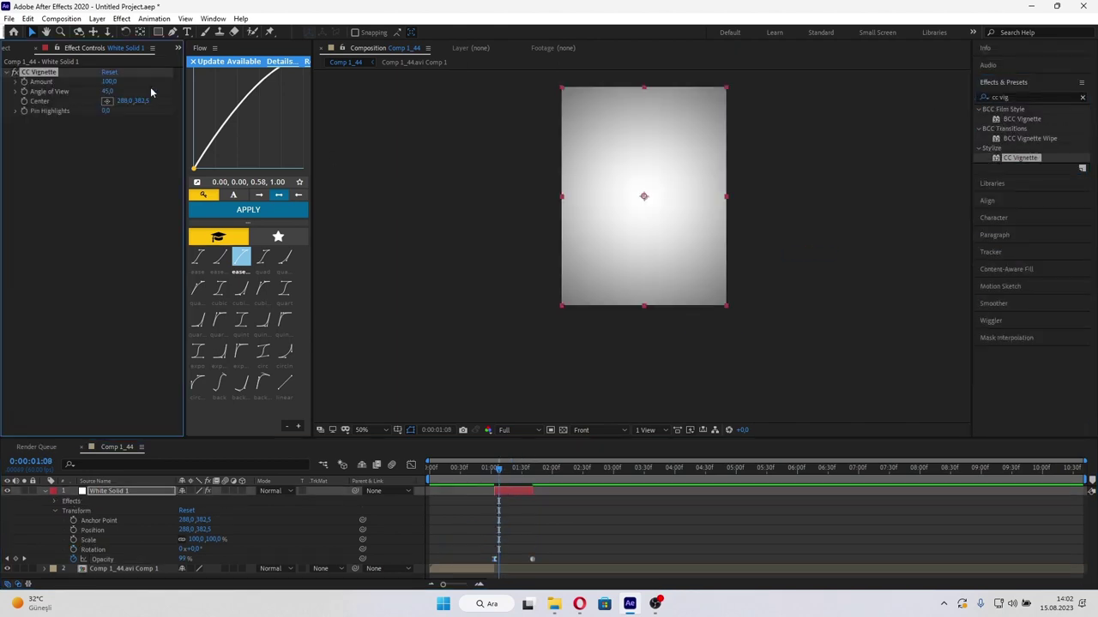
drag(112, 82, 35, 81)
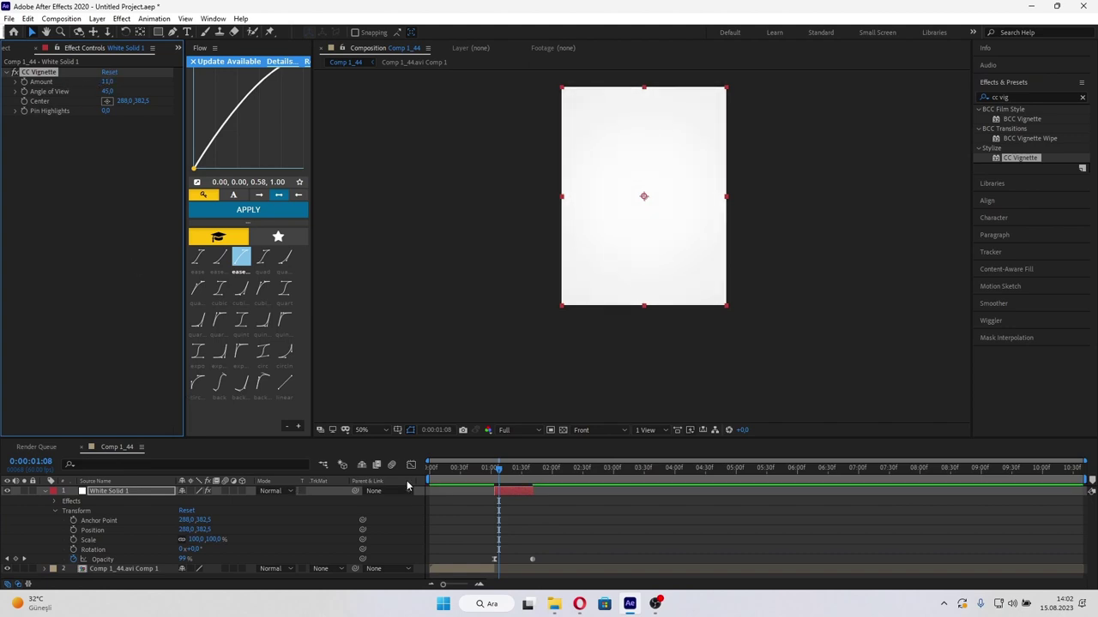
- Shift the opacity fade keyframes slightly later, collapse the solid, and scrub the transition
click(482, 467)
drag(535, 483, 490, 564)
drag(499, 520, 549, 521)
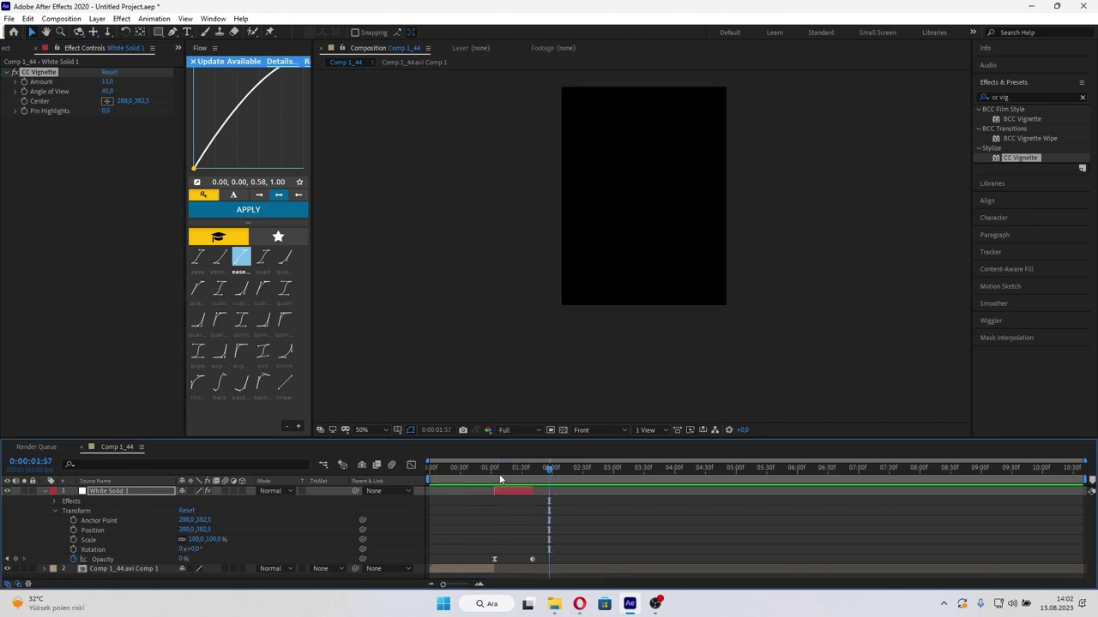
click(493, 467)
click(42, 494)
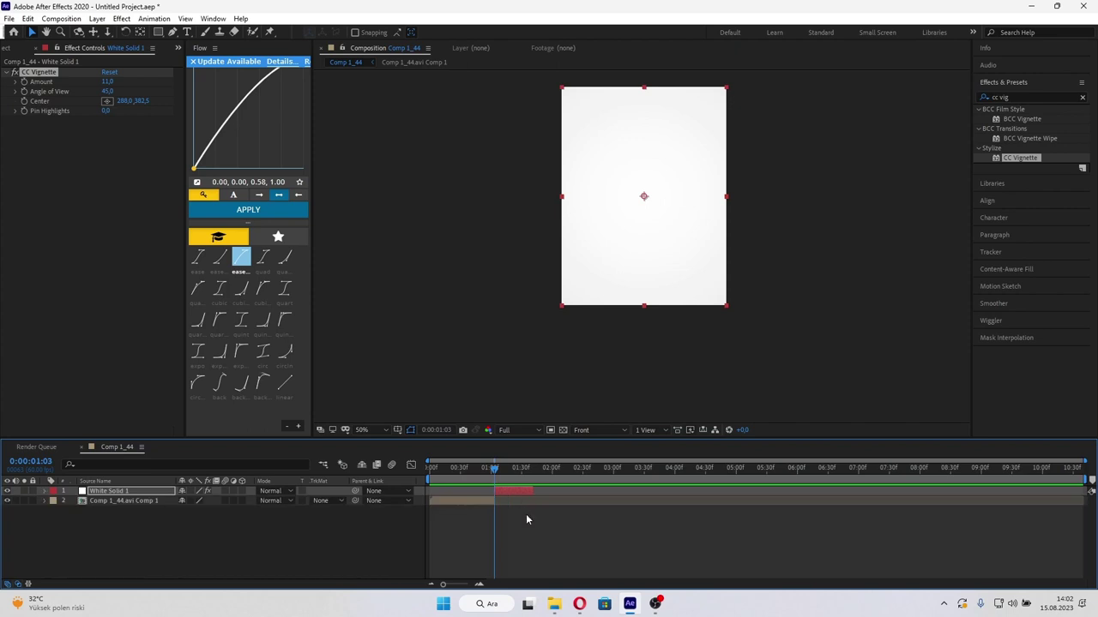
click(525, 514)
mouse_move(491, 467)
mouse_down()
mouse_move(459, 469)
mouse_move(492, 479)
mouse_up()
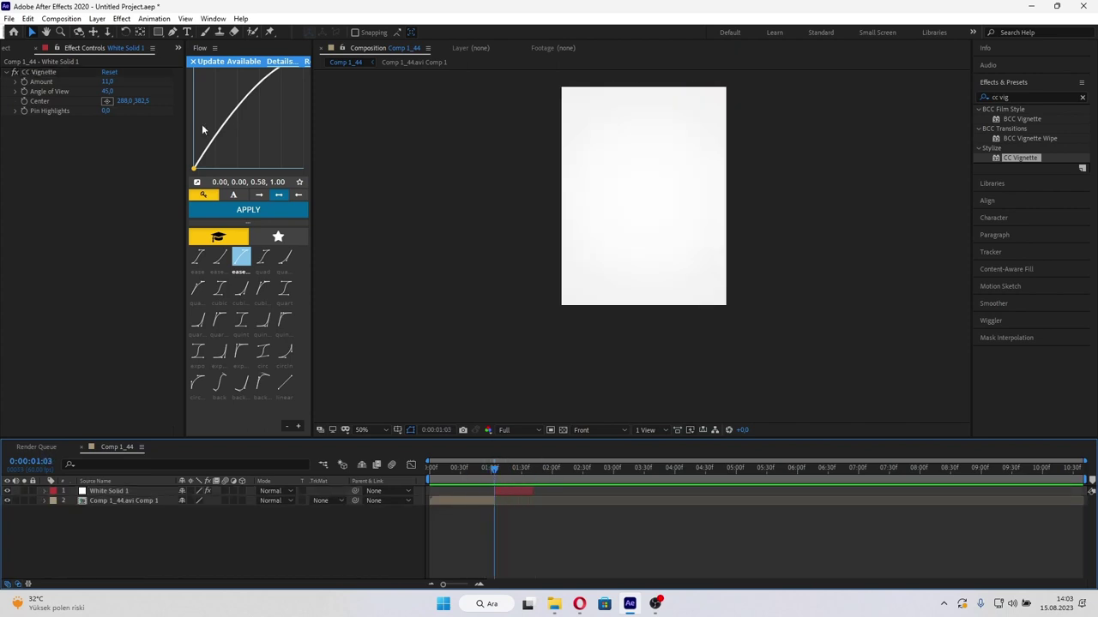
- Centre the 217 text layer in the composition with the Align options
click(186, 32)
click(649, 198)
text(217)
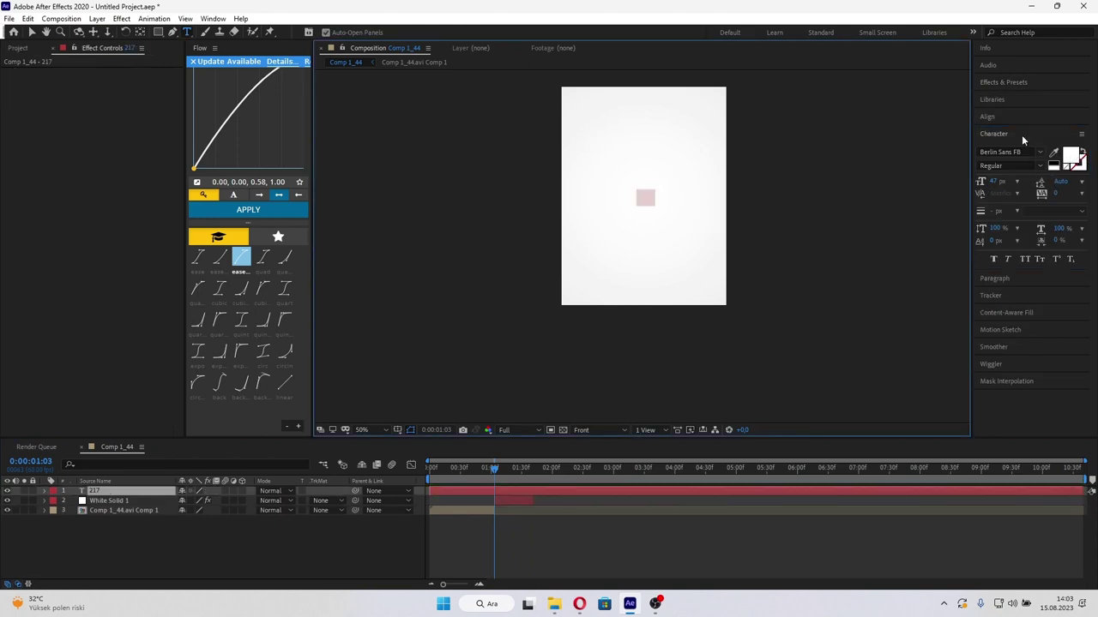
click(989, 118)
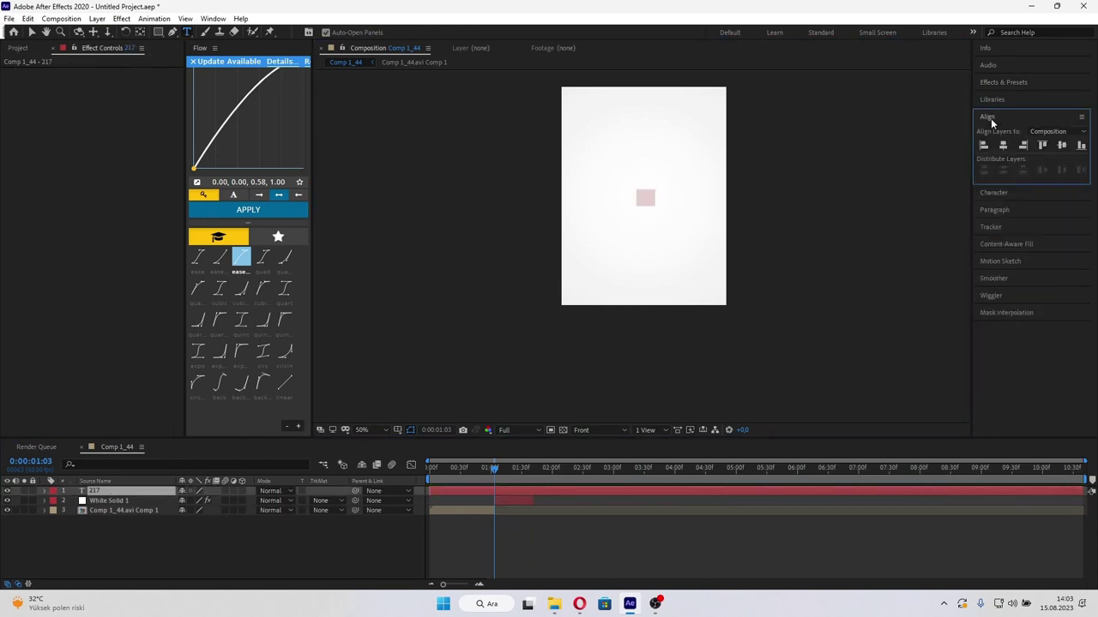
click(1003, 147)
- Duplicate the 217 text, delete the original, and place the copy beneath White Solid 1
key(ctrl+d)
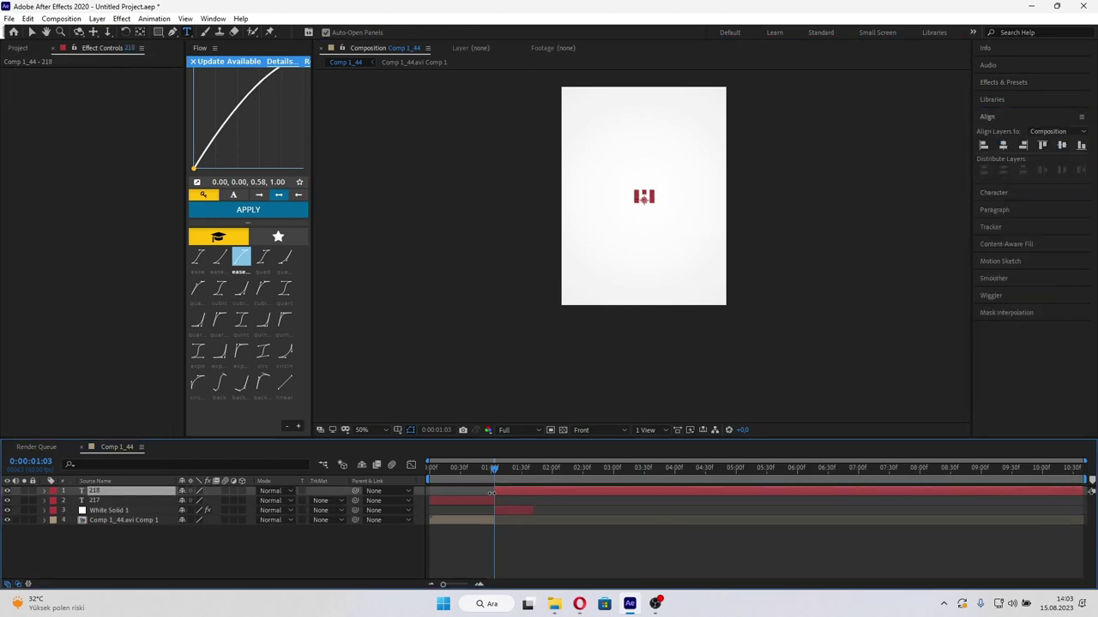
key(Delete)
drag(232, 492, 225, 503)
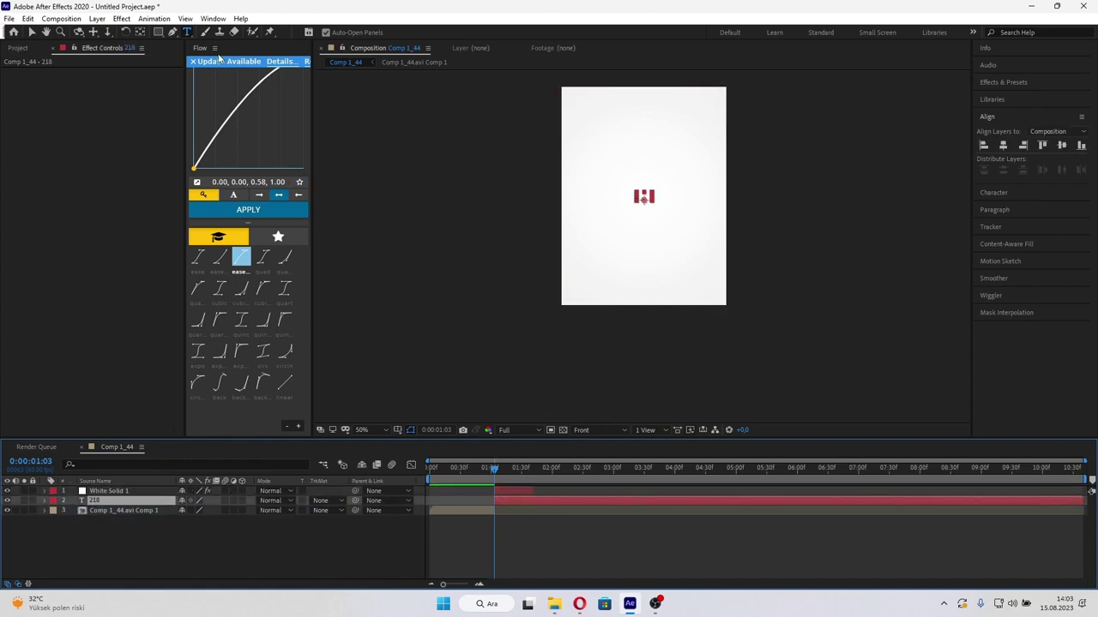
click(188, 19)
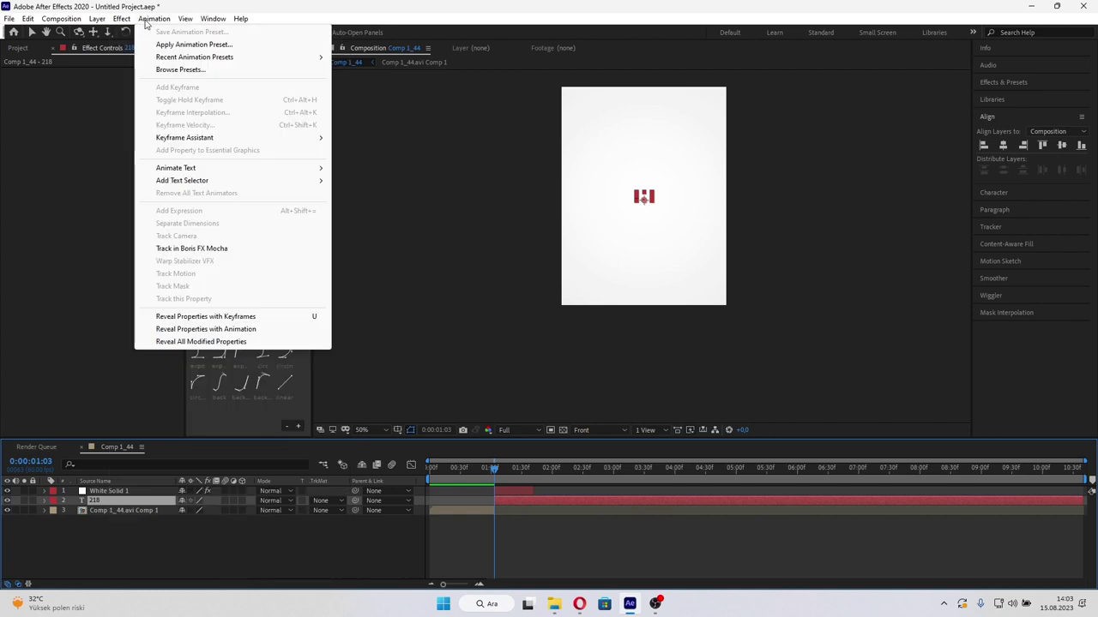
- Add a Tracking animator keyed from 0 at 1:03 to 58 near 1:41
mouse_move(228, 169)
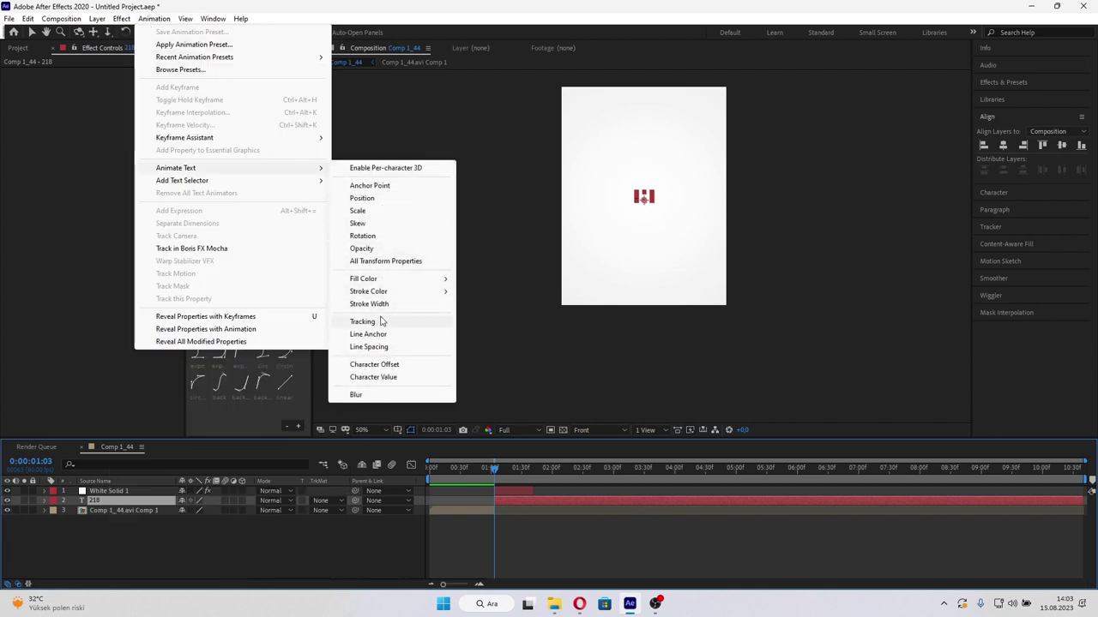
click(382, 322)
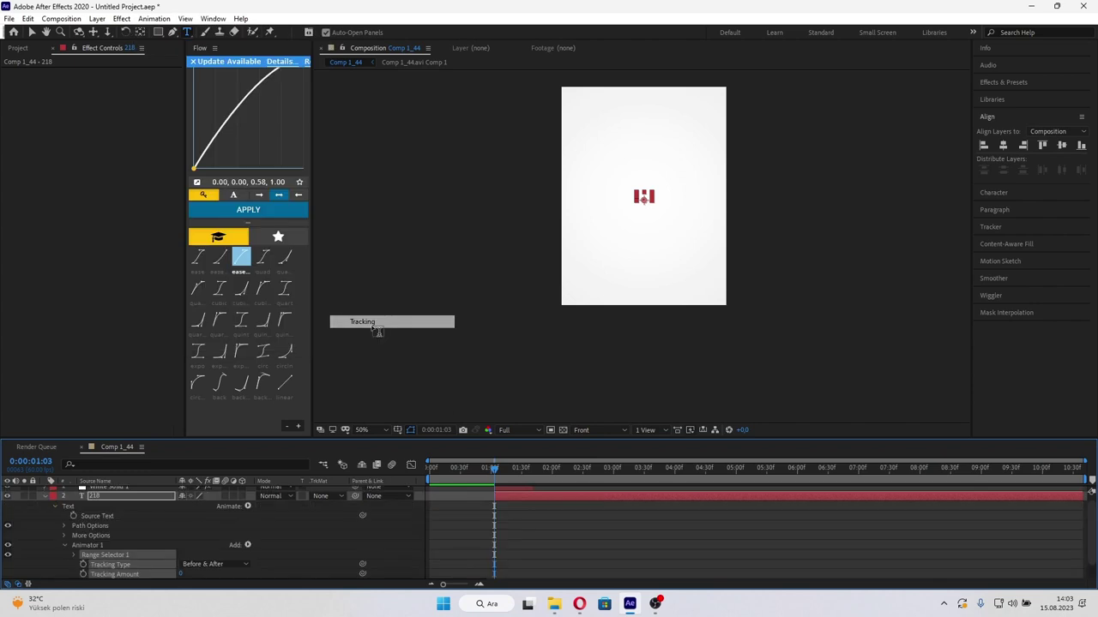
click(83, 564)
key(space)
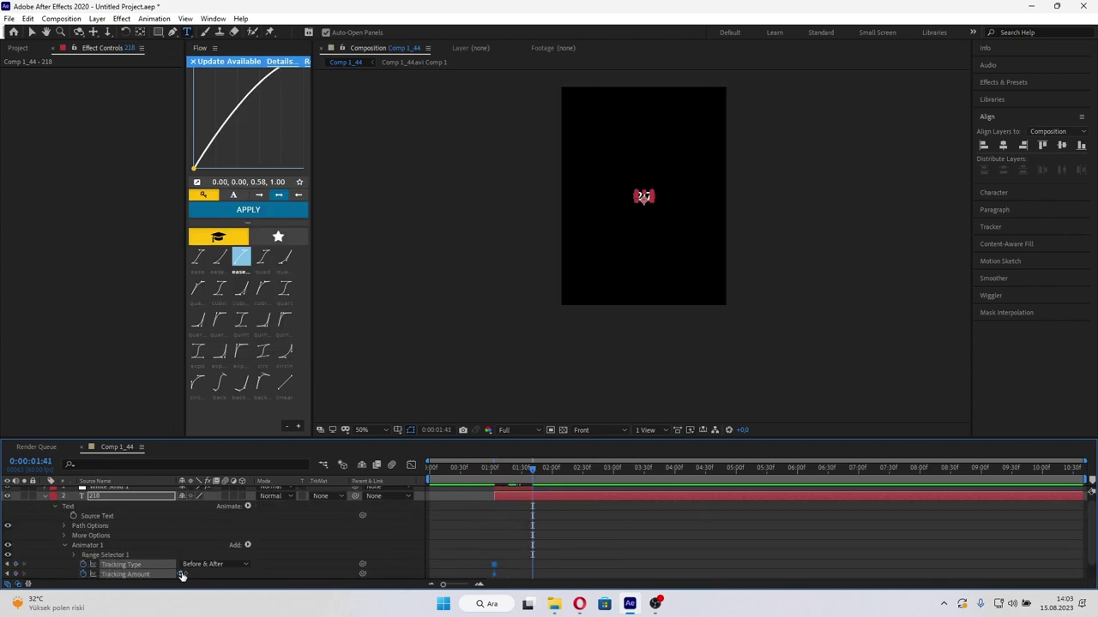
drag(182, 574, 224, 574)
- Scrub between 1:03 and 1:40 to check the digits spreading, then collapse the layer
click(663, 534)
scroll(706, 247, up, 1)
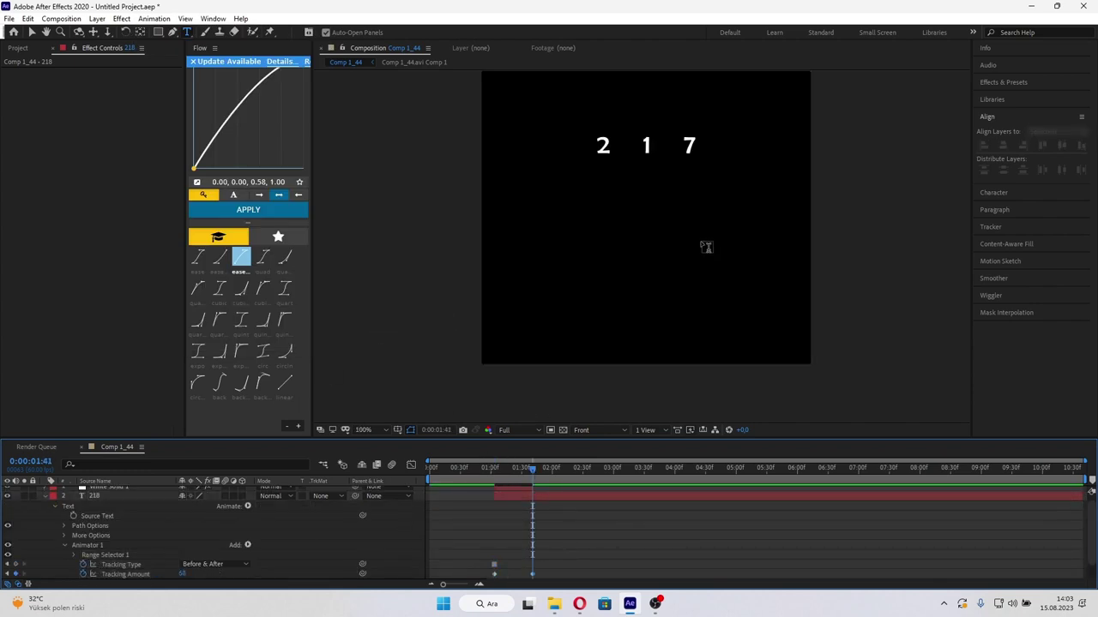
scroll(646, 294, down, 1)
click(491, 465)
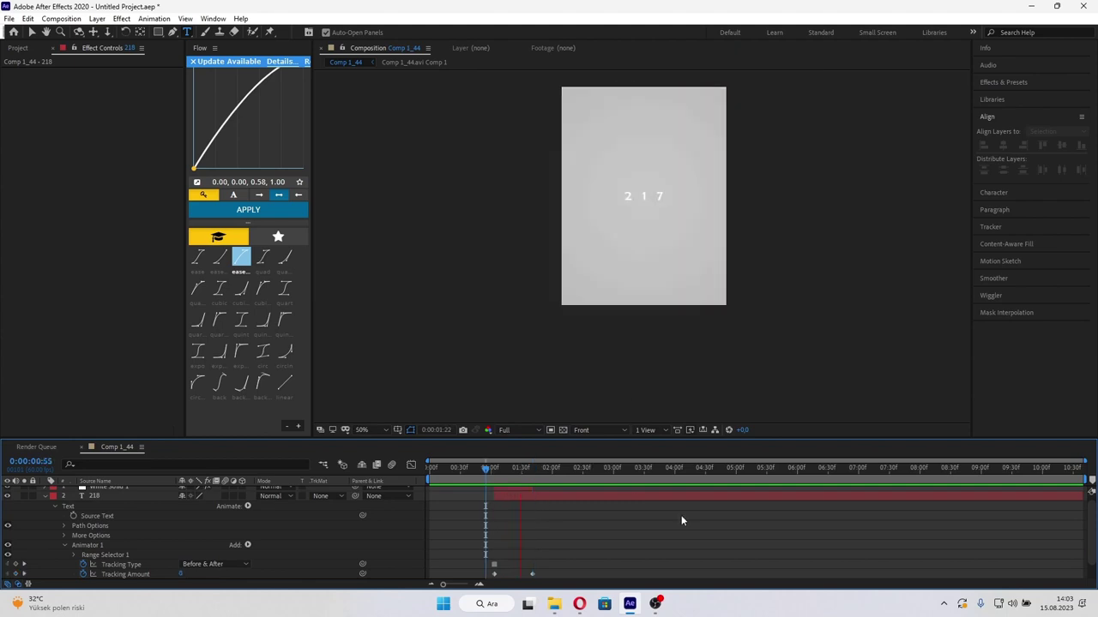
click(497, 467)
drag(496, 468, 489, 469)
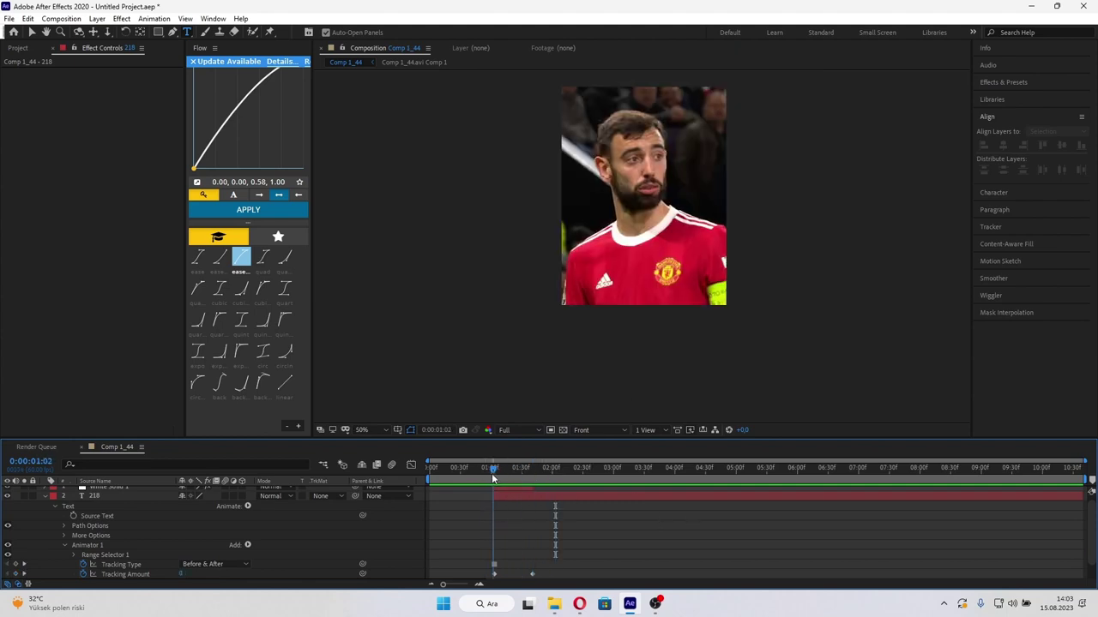
key(k)
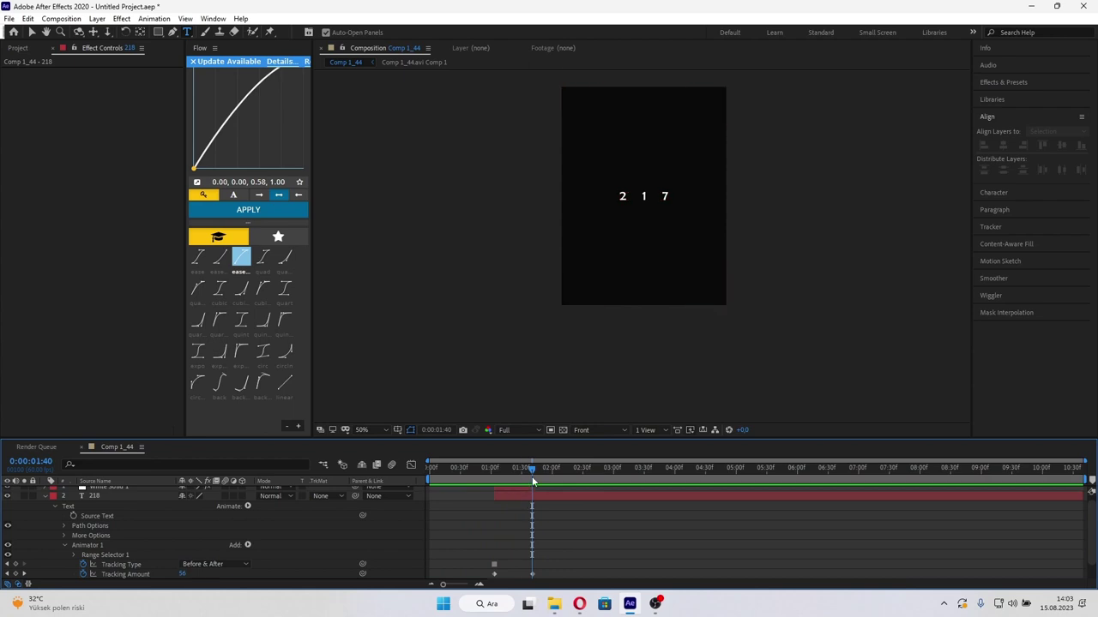
mouse_move(532, 480)
mouse_down()
mouse_move(474, 469)
mouse_move(494, 469)
mouse_up()
click(50, 501)
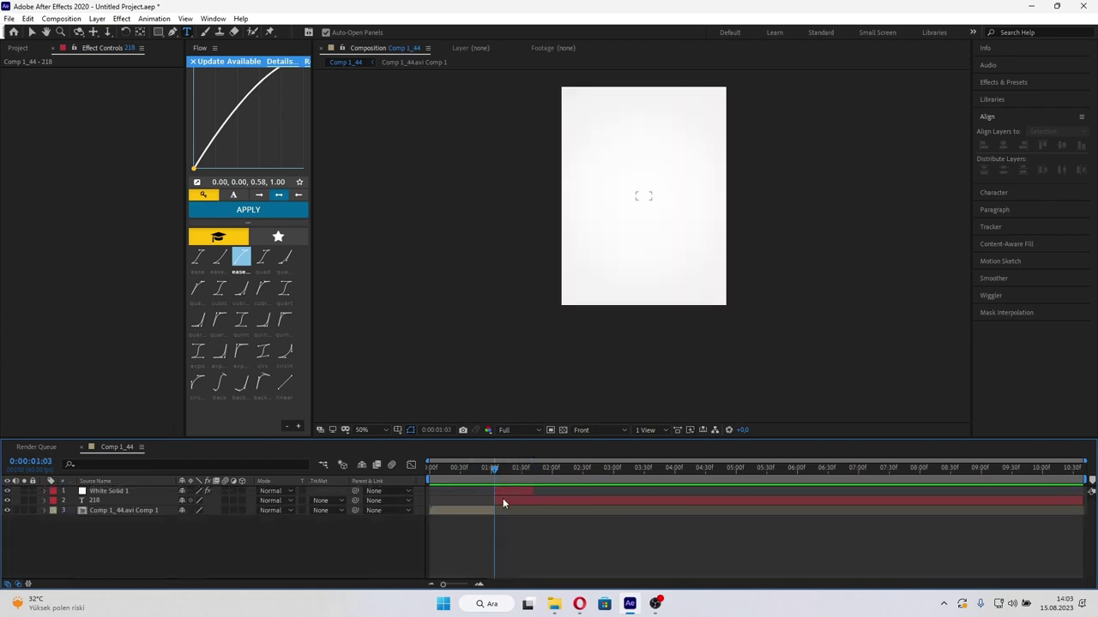
- Expand the text layer and shift its 100%-to-0% opacity keyframes later in time
click(43, 501)
scroll(66, 576, down, 1)
scroll(62, 572, down, 2)
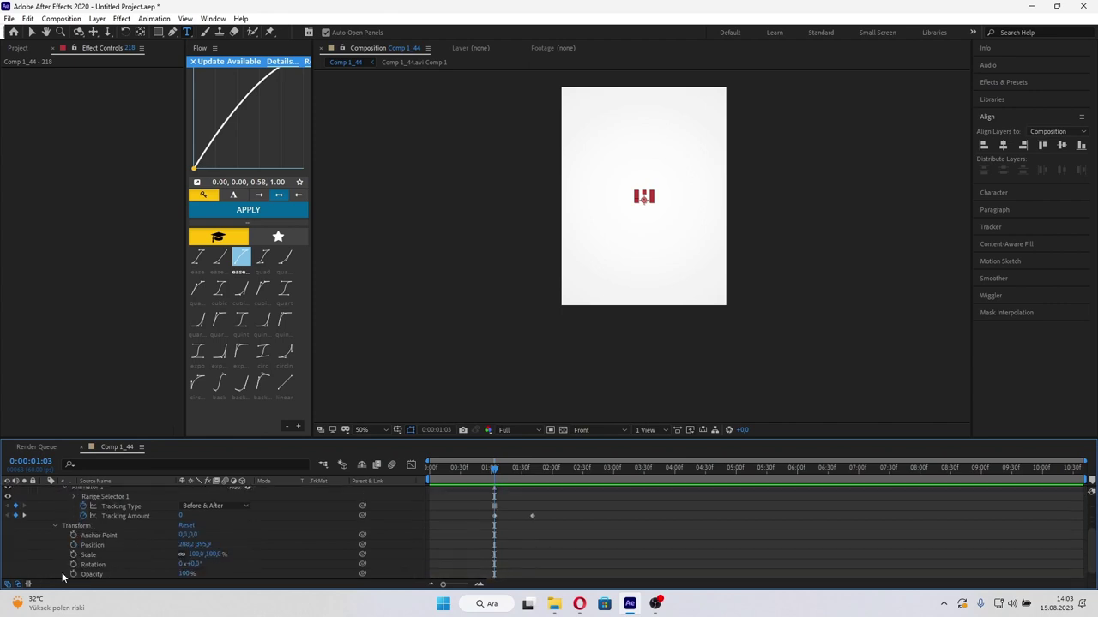
mouse_move(506, 476)
mouse_down()
mouse_move(534, 478)
mouse_move(485, 468)
mouse_up()
click(552, 468)
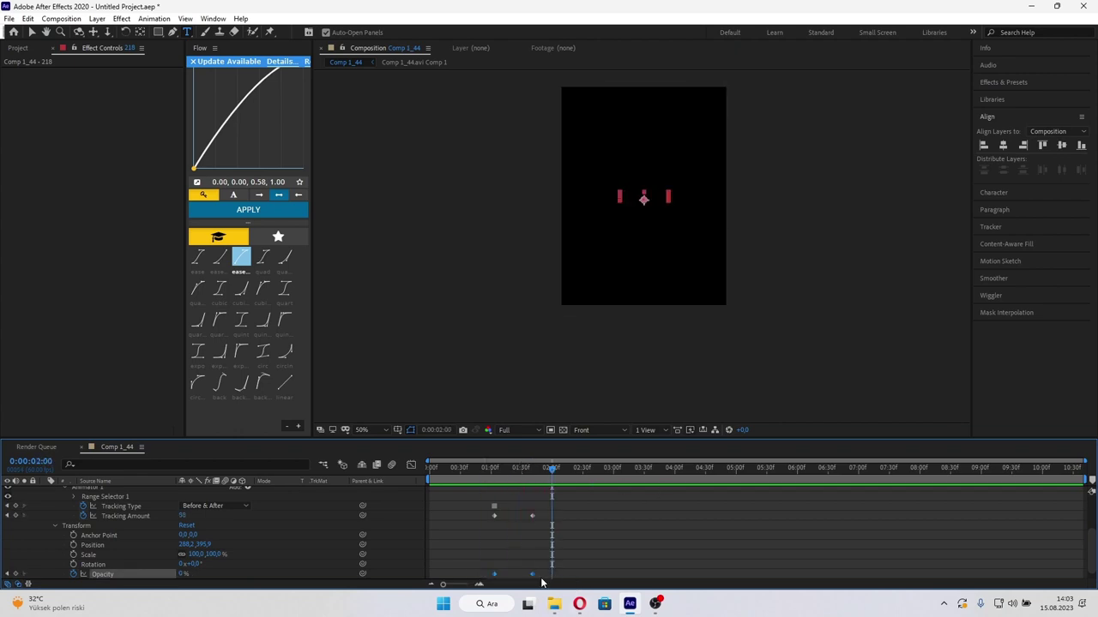
drag(531, 574, 562, 574)
- Place the final 0% opacity keyframe at 1:57 and preview the animation from the start
click(484, 467)
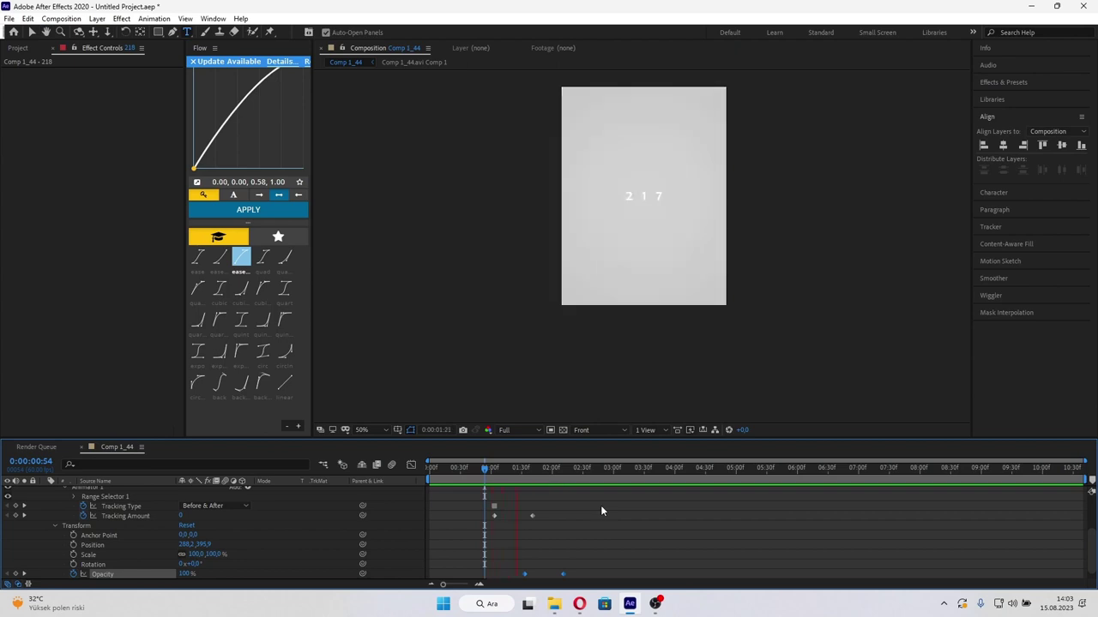
click(552, 467)
drag(564, 574, 551, 575)
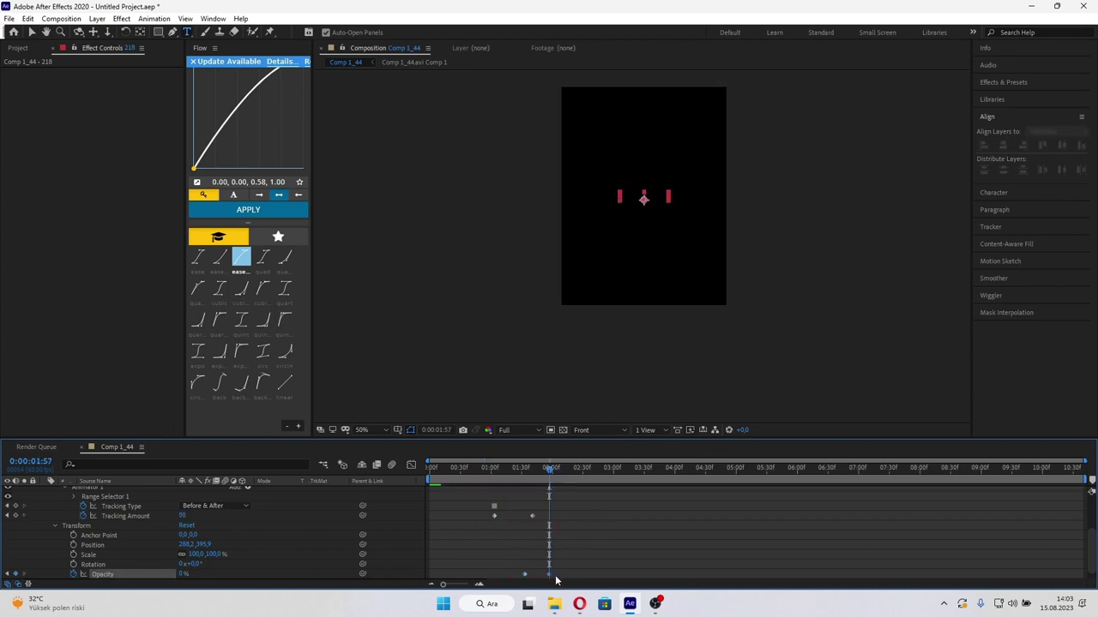
click(502, 468)
key(space)
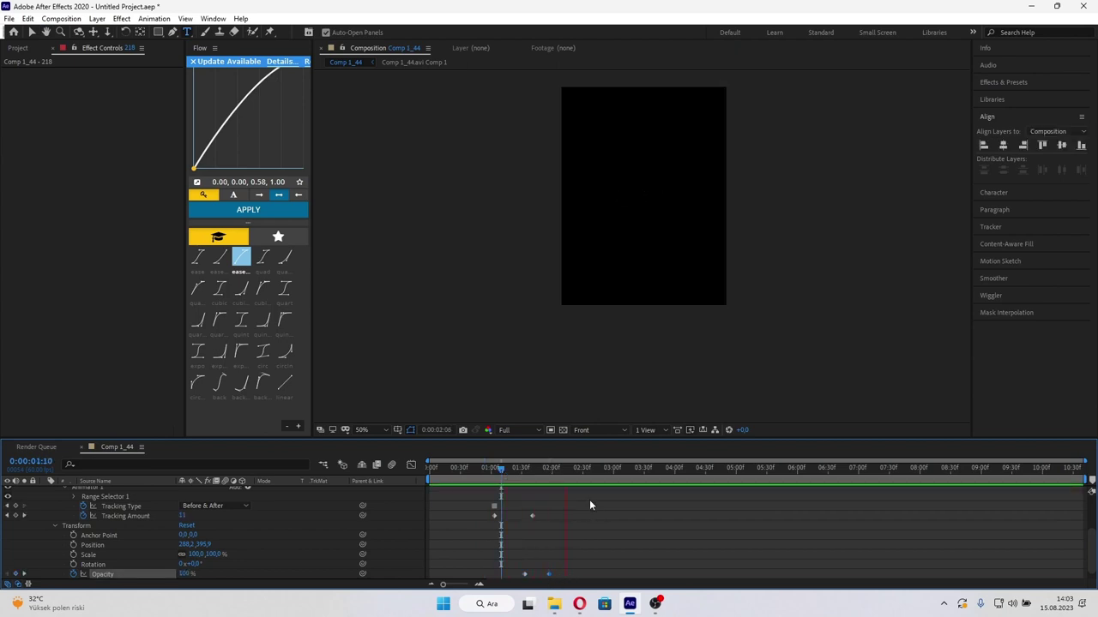
scroll(590, 499, up, 3)
key(Home)
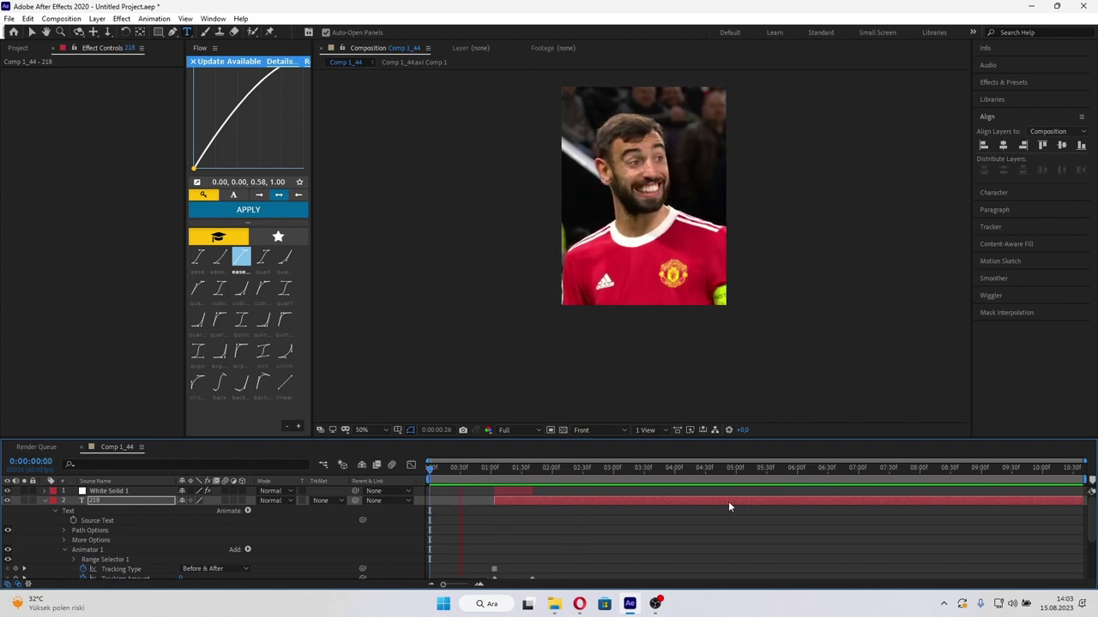
- Apply the quad ease curve 0.48, 0.04, 0.52, 0.96 to White Solid 1's keyframes
click(488, 470)
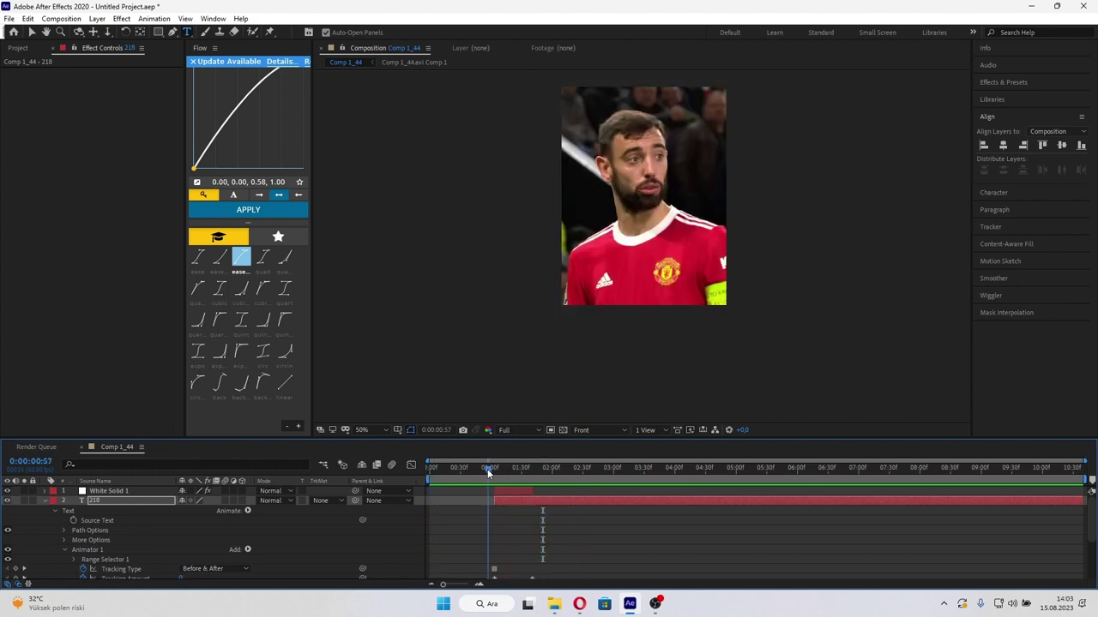
drag(489, 470, 497, 470)
click(521, 491)
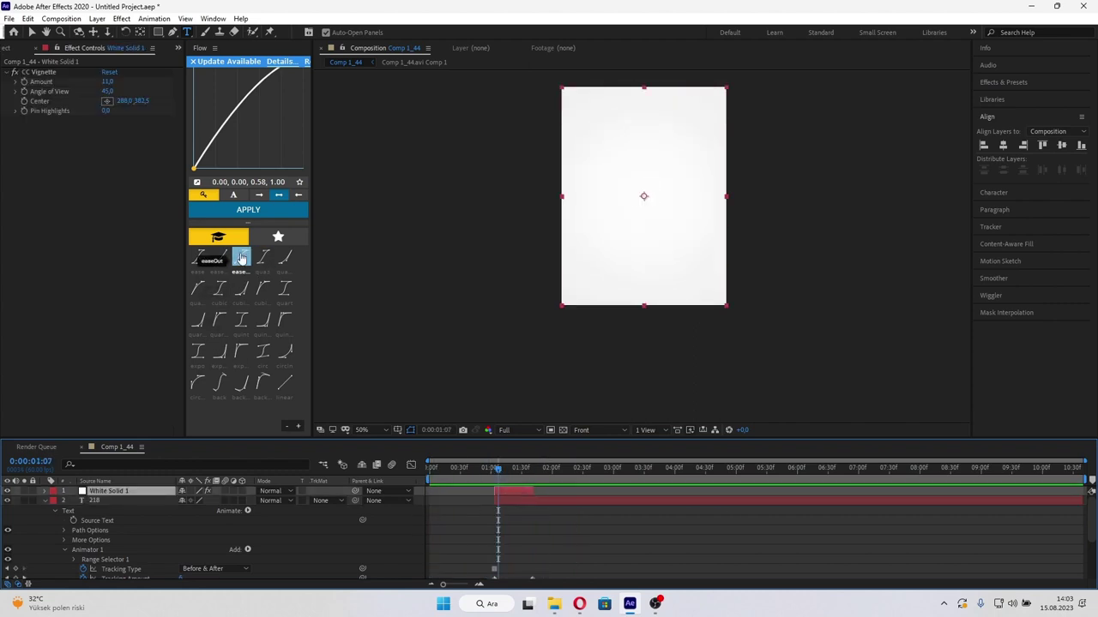
click(262, 257)
click(257, 210)
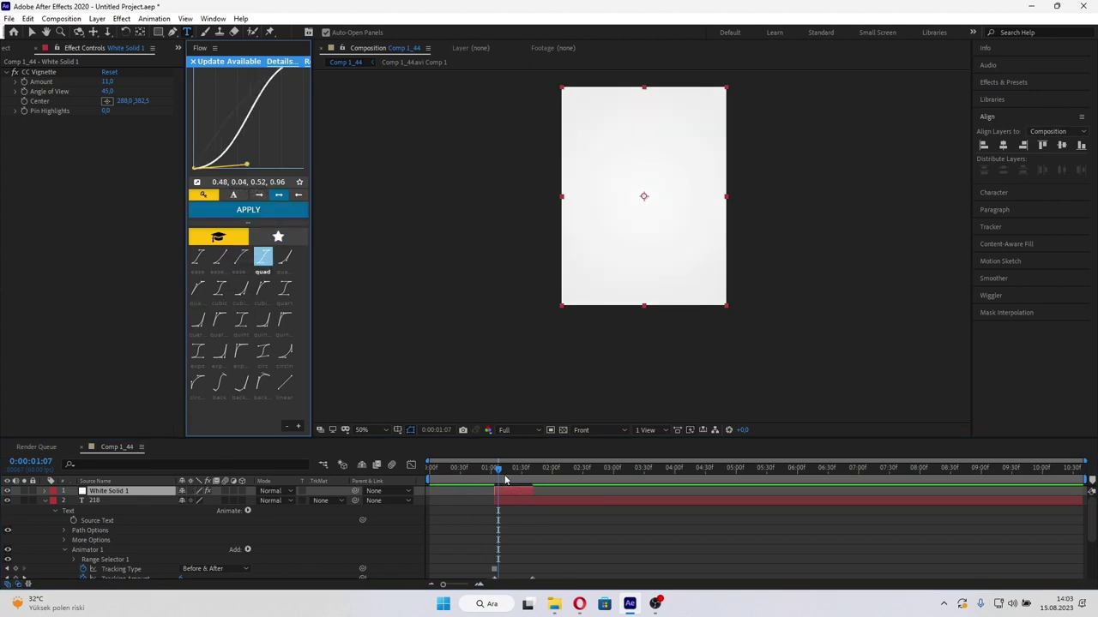
- Check the flash near 0:59, dismiss the update notice, collapse the text layer, and return to the start
click(479, 468)
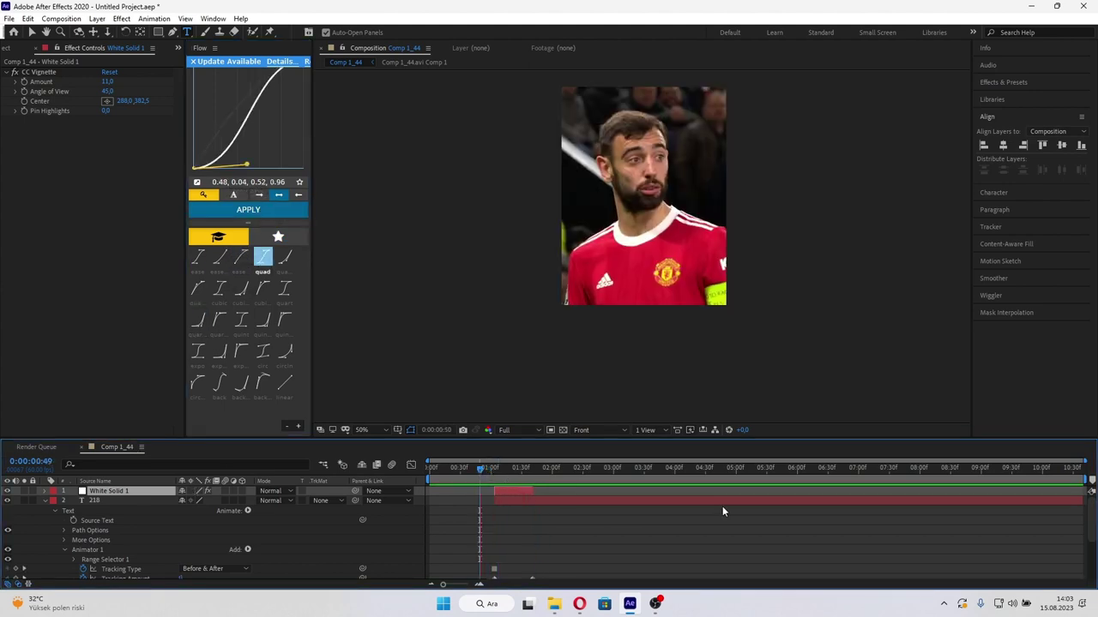
click(489, 469)
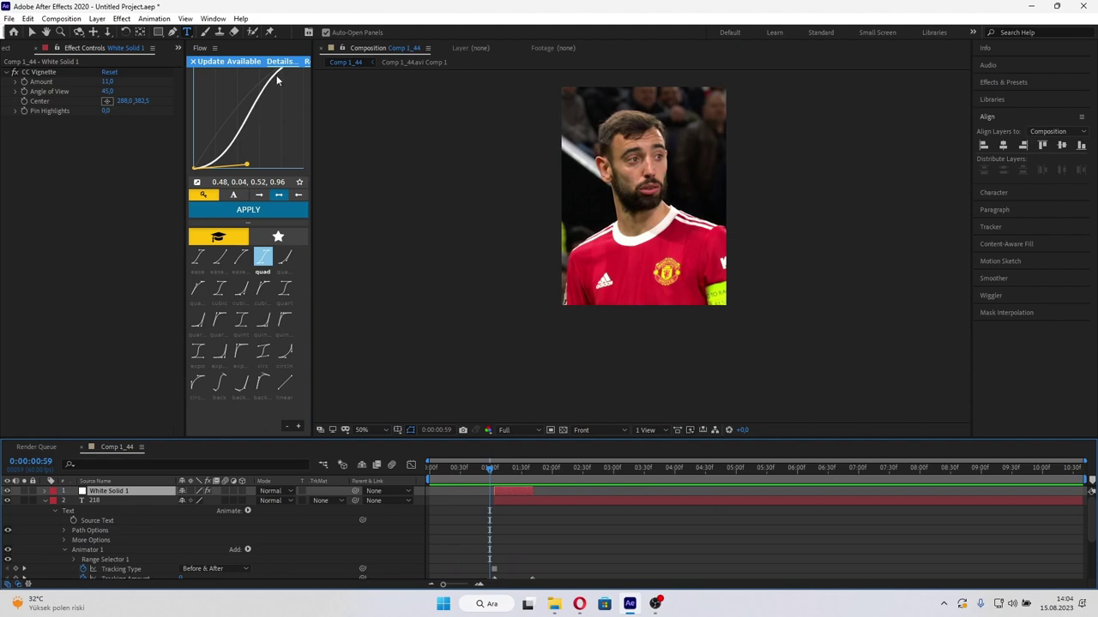
click(193, 62)
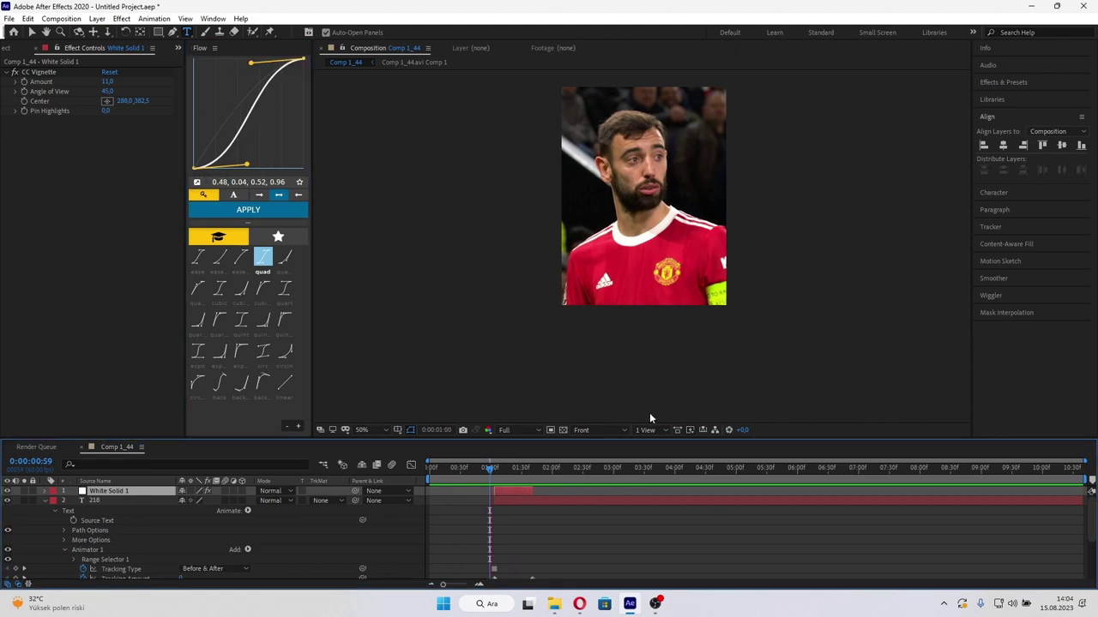
drag(499, 465, 430, 467)
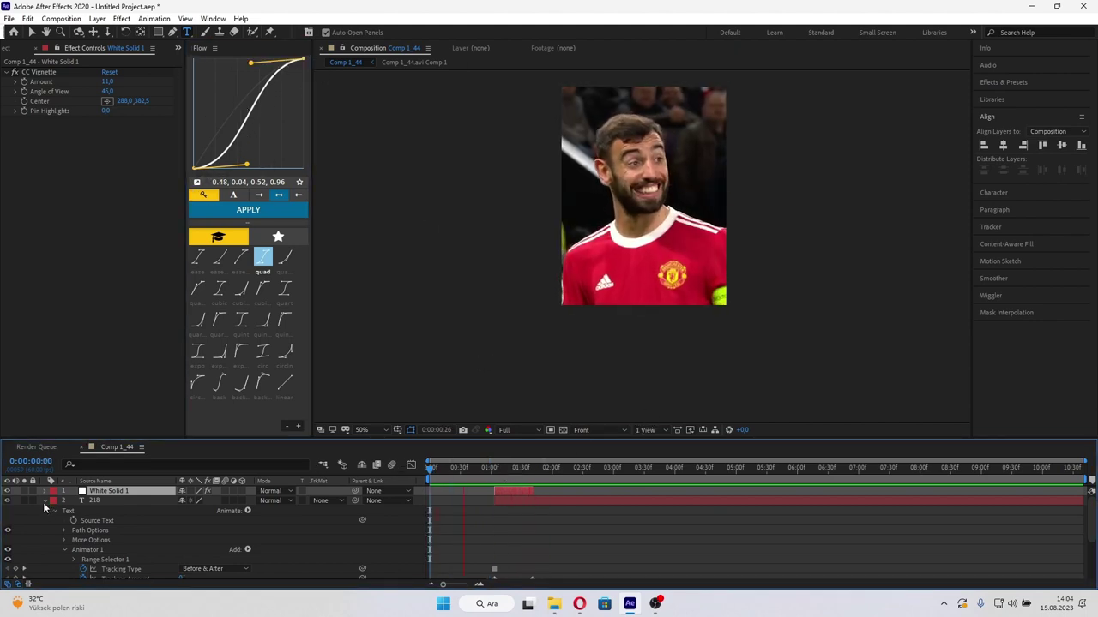
click(44, 501)
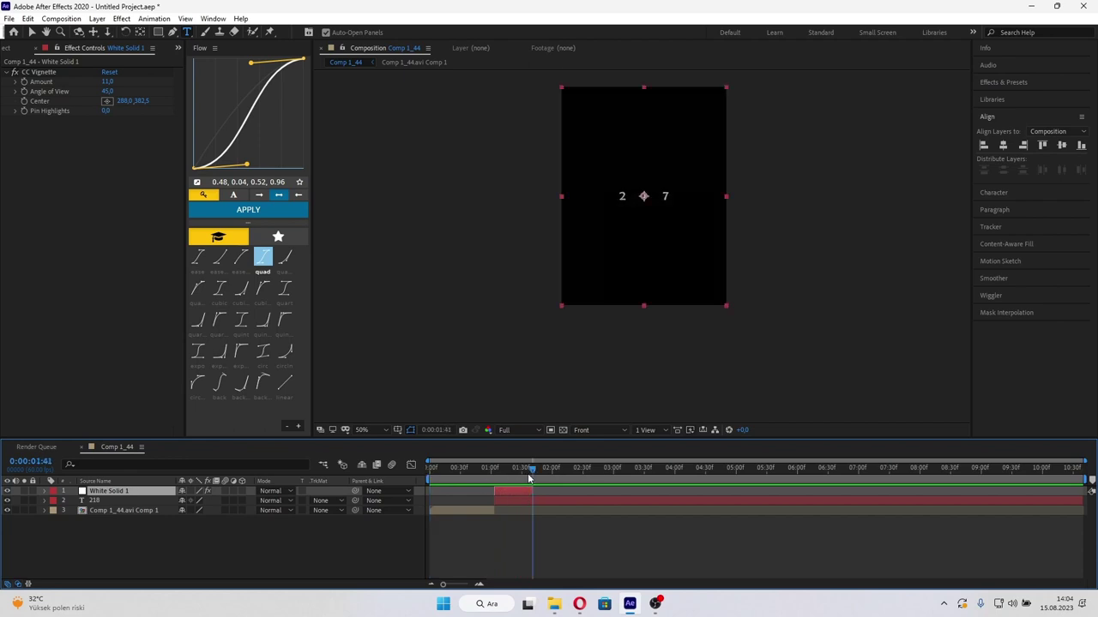
key(Home)
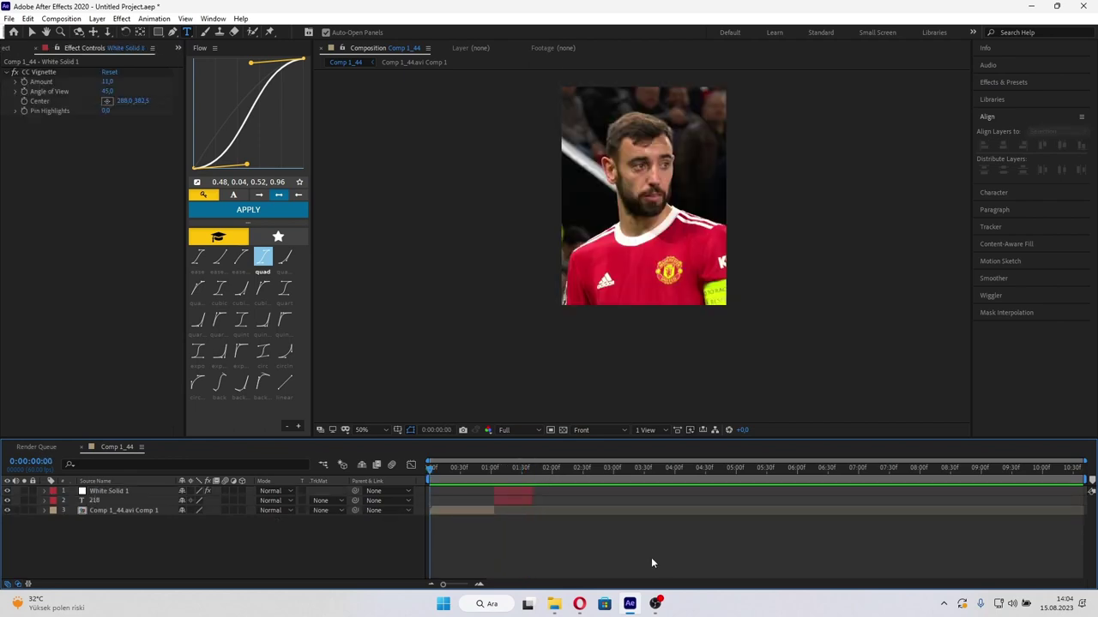